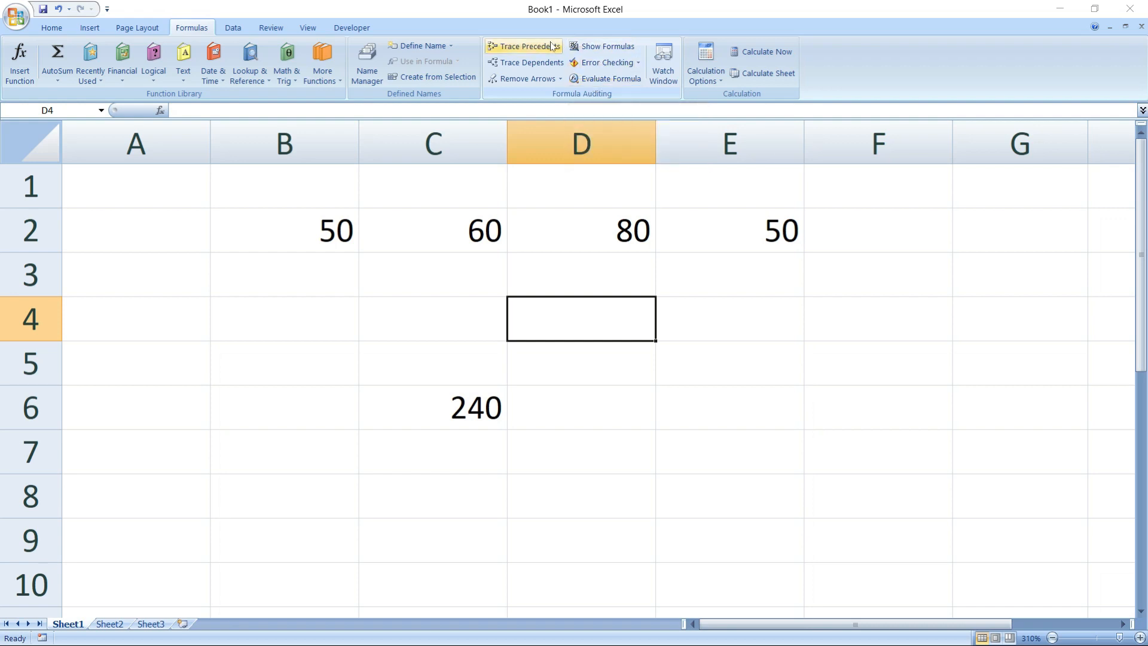
# - Trace the precedents of the SUM formula in C6
pyautogui.moveTo(305, 225); pyautogui.dragTo(718, 451)
pyautogui.click(525, 502)
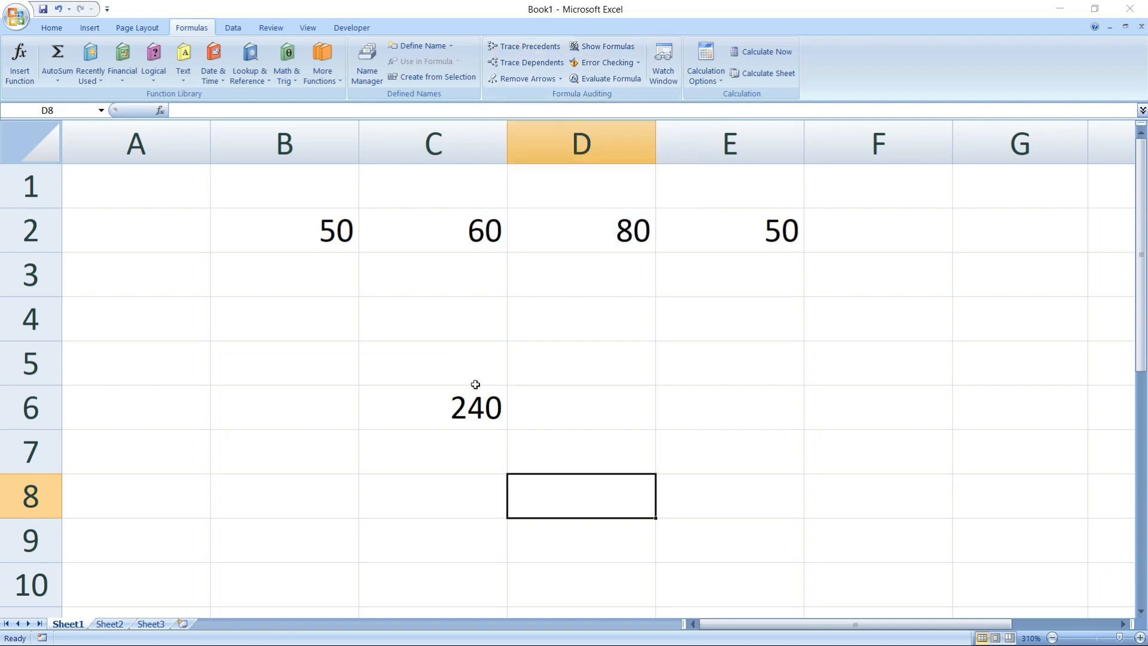
pyautogui.moveTo(344, 234); pyautogui.dragTo(726, 242)
pyautogui.click(482, 409)
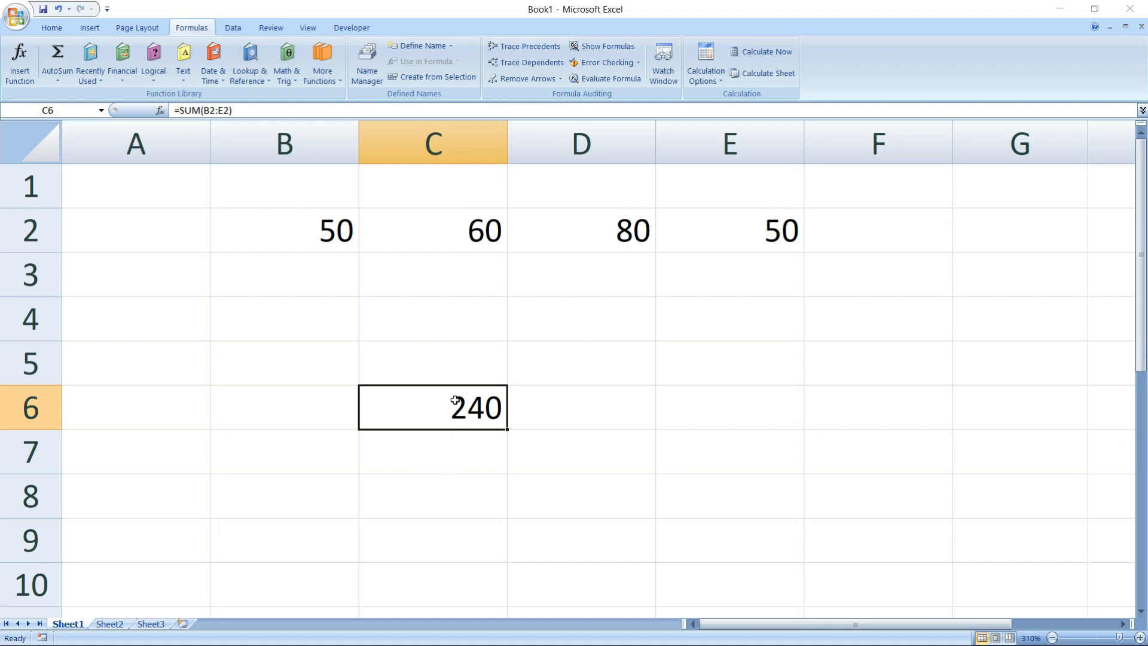
pyautogui.click(537, 48)
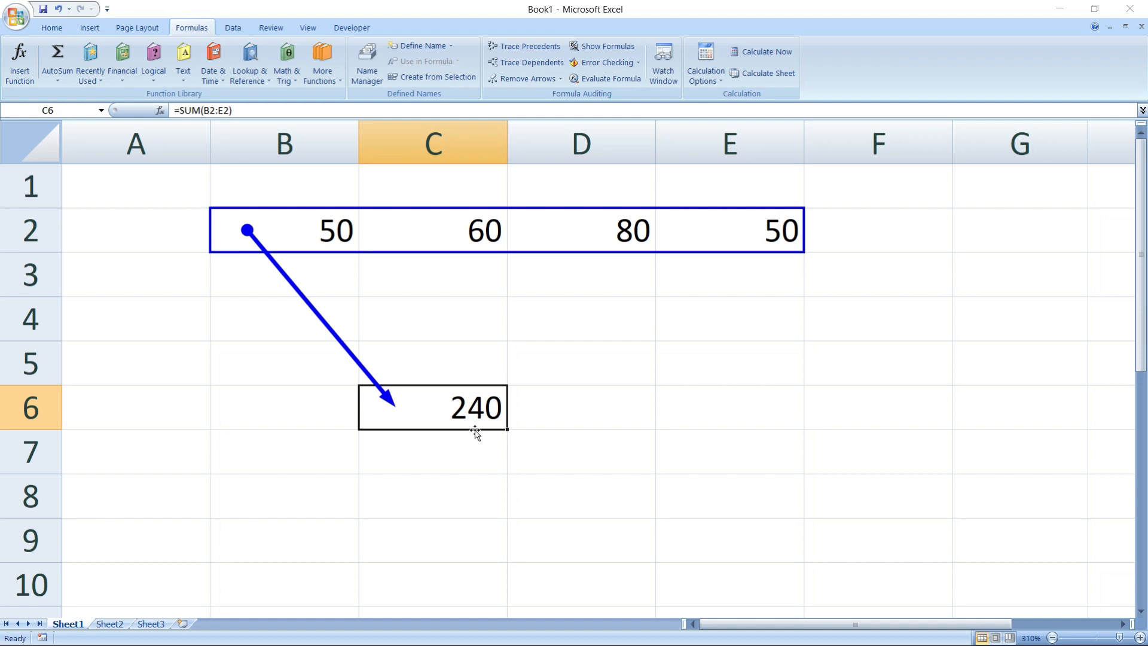
# - Enter 500 in D6, try to trace its precedents, and clear the cell again
pyautogui.click(584, 396)
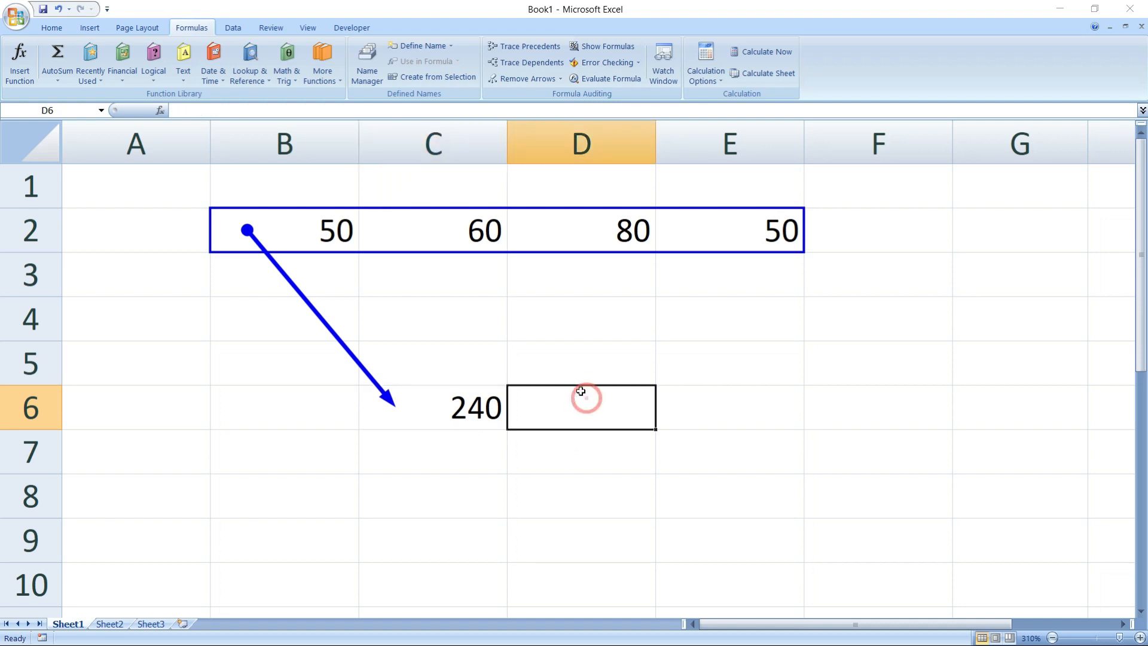
pyautogui.write('500')
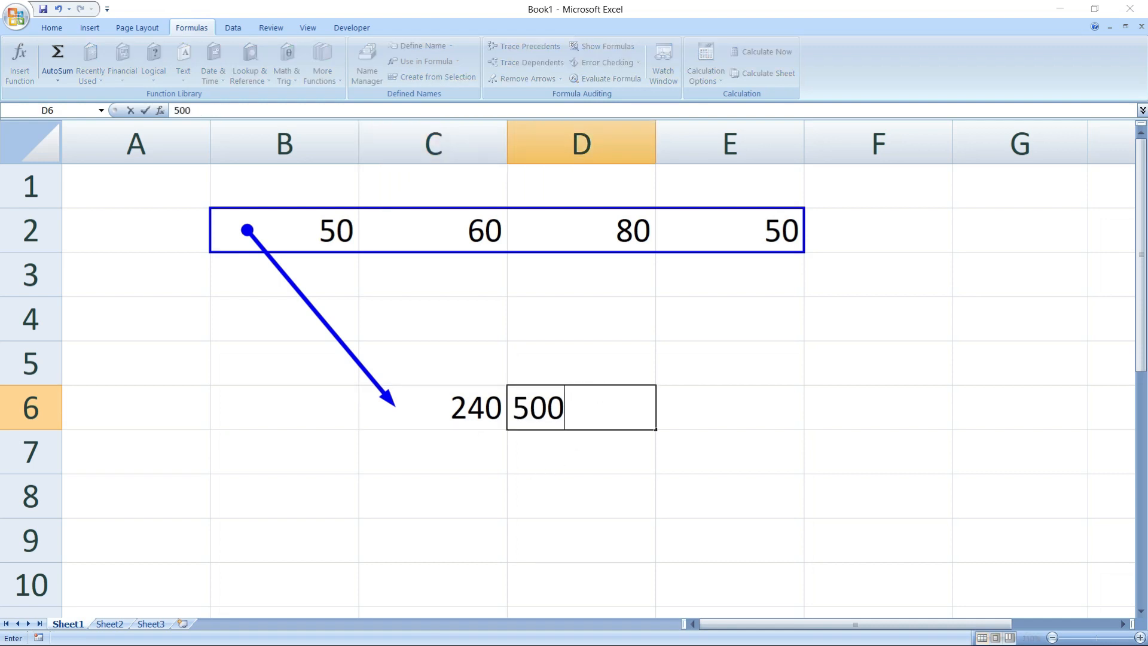
pyautogui.click(494, 461)
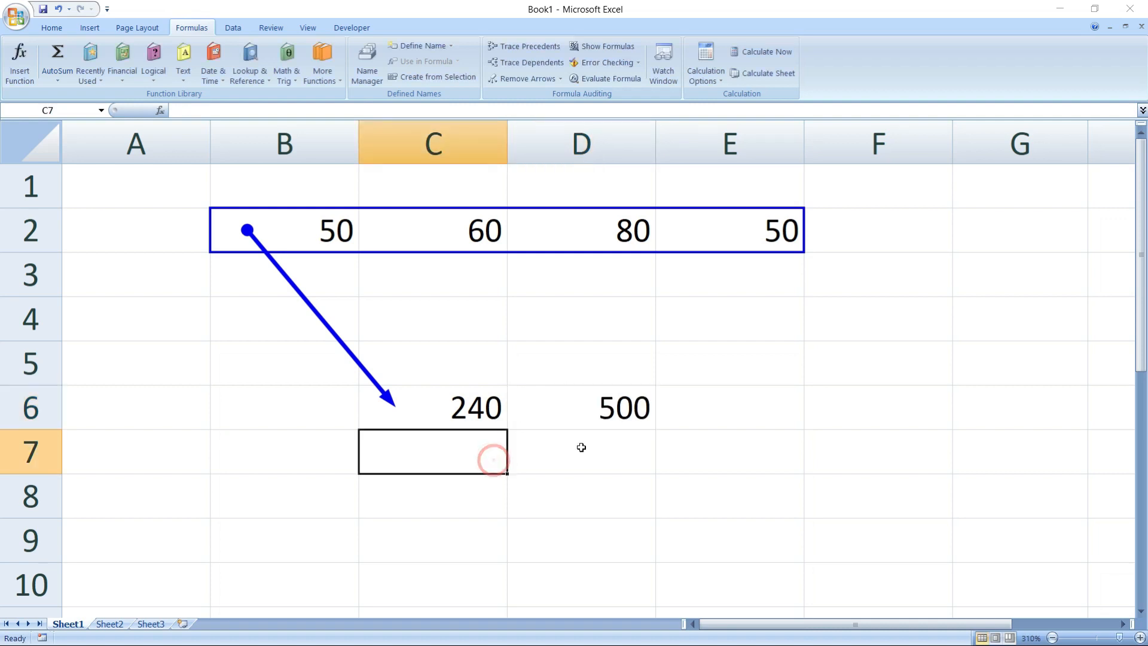
pyautogui.click(604, 410)
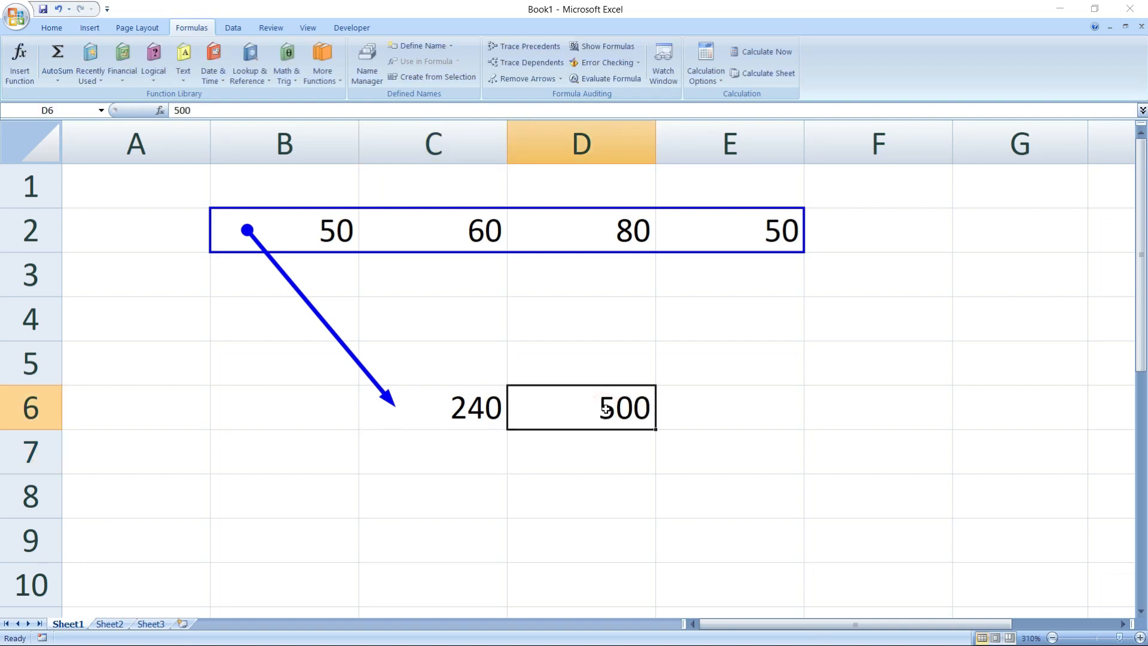
pyautogui.click(526, 48)
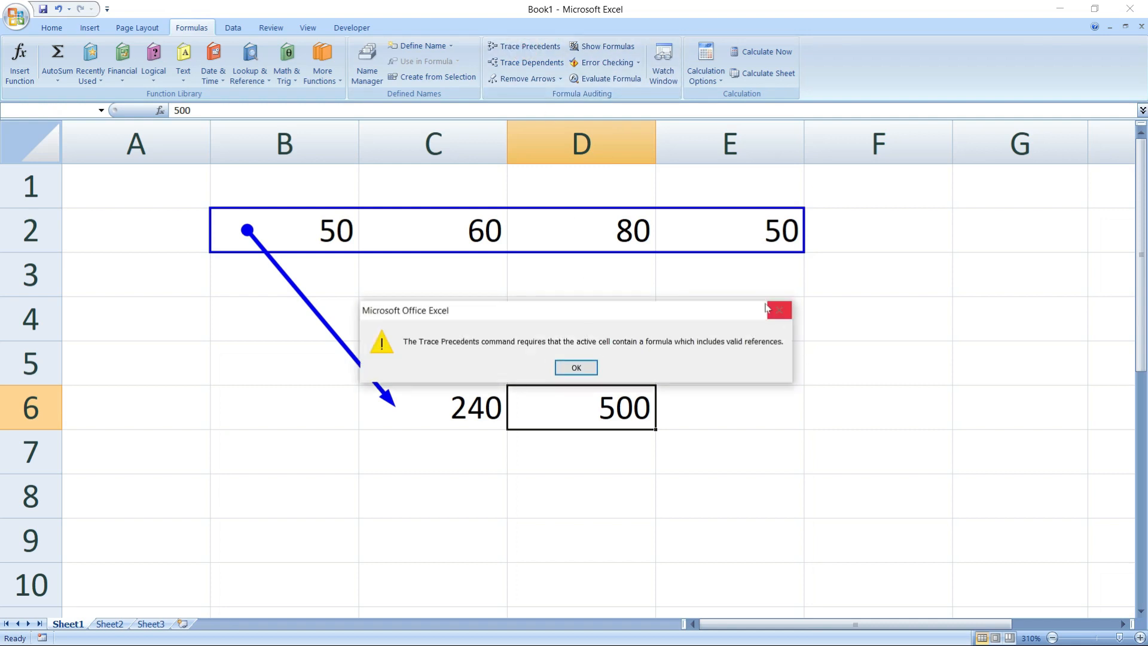
pyautogui.click(785, 312)
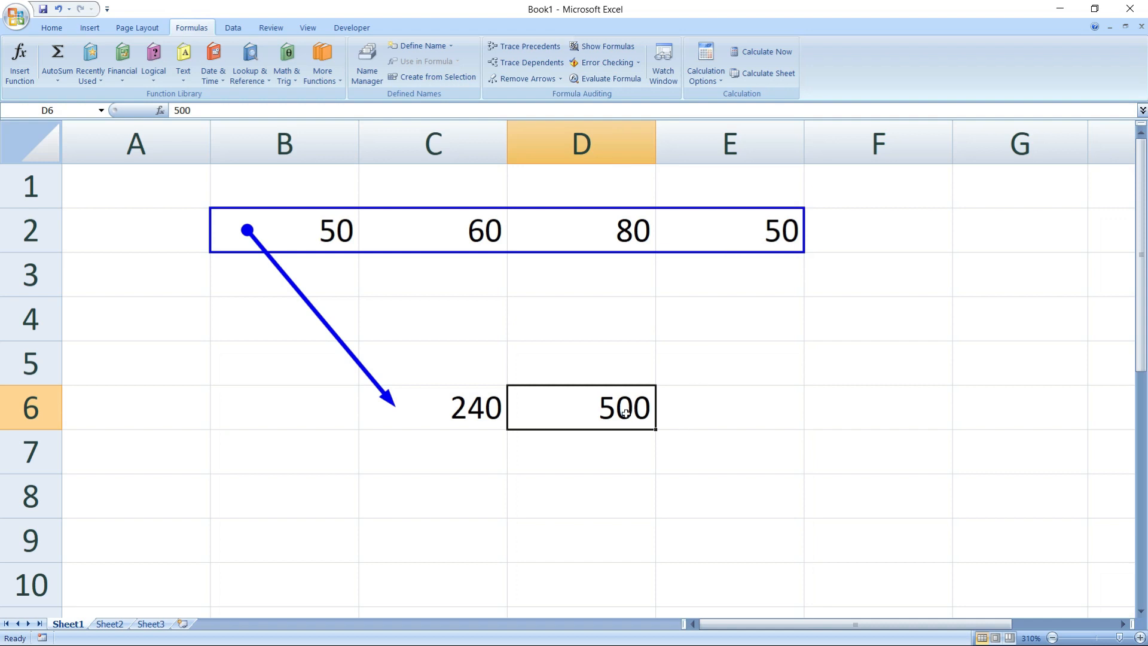
pyautogui.press('Delete')
# - Enter the formula =D2+E2 in E5 and trace its precedents
pyautogui.click(724, 404)
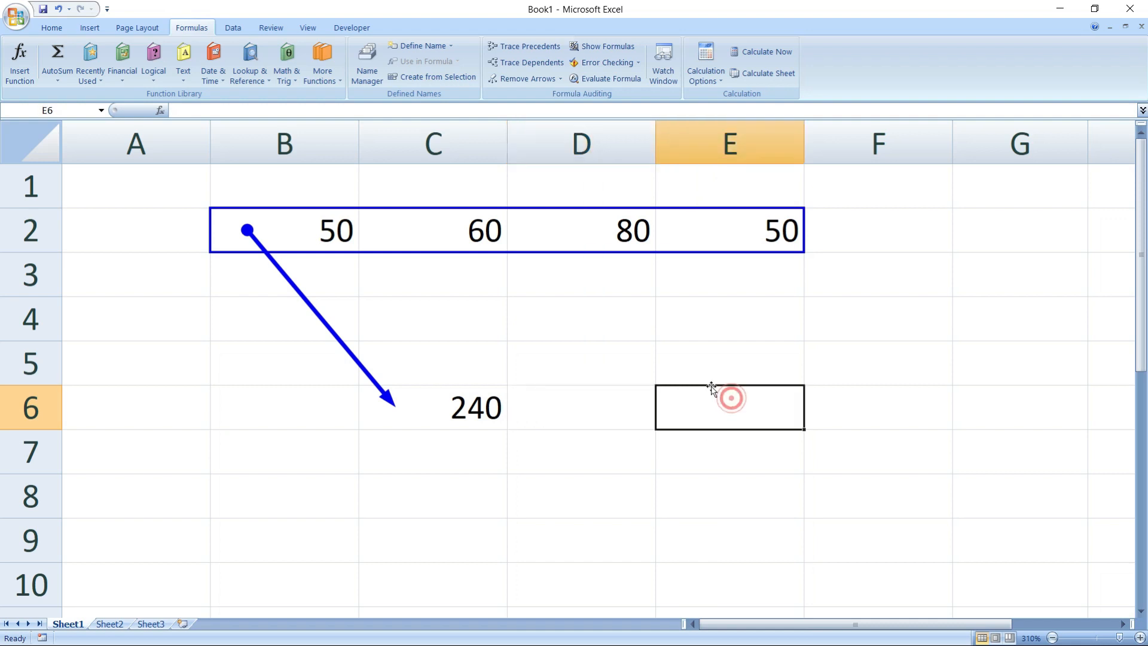
pyautogui.click(701, 365)
pyautogui.write('=')
pyautogui.click(609, 231)
pyautogui.write('+')
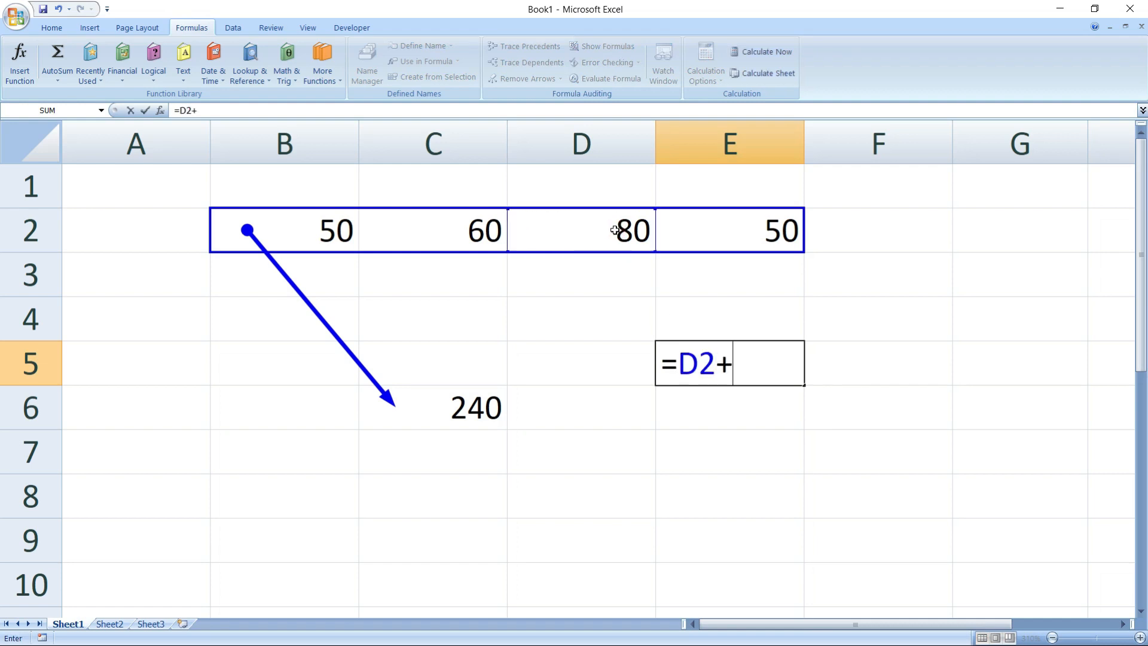
pyautogui.click(747, 227)
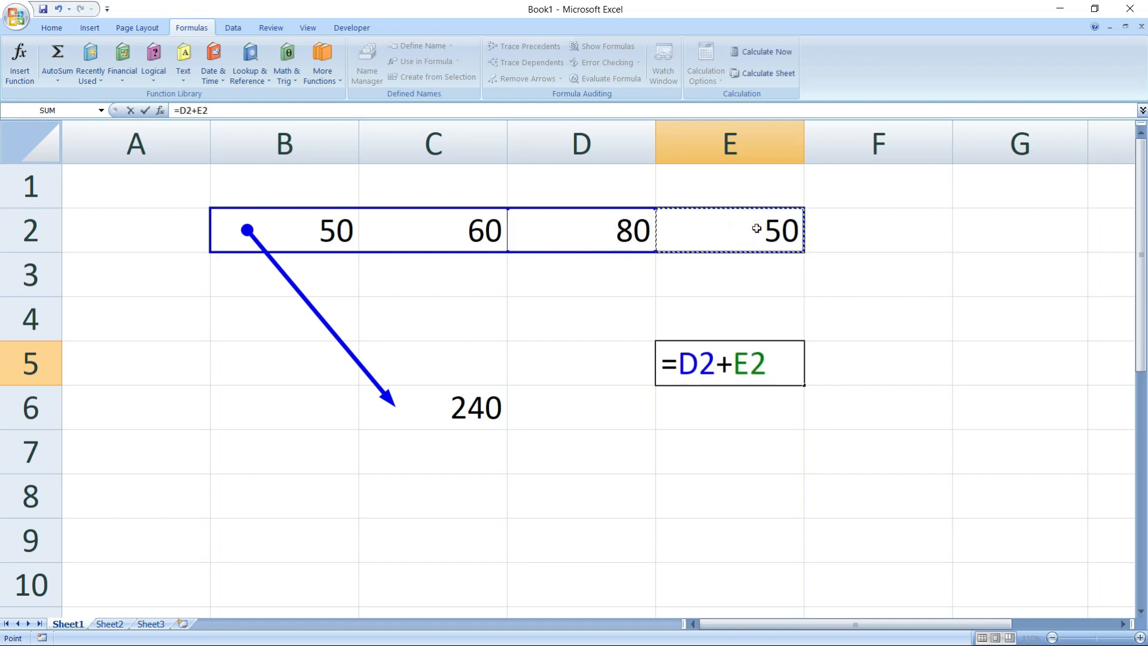
pyautogui.press('Return')
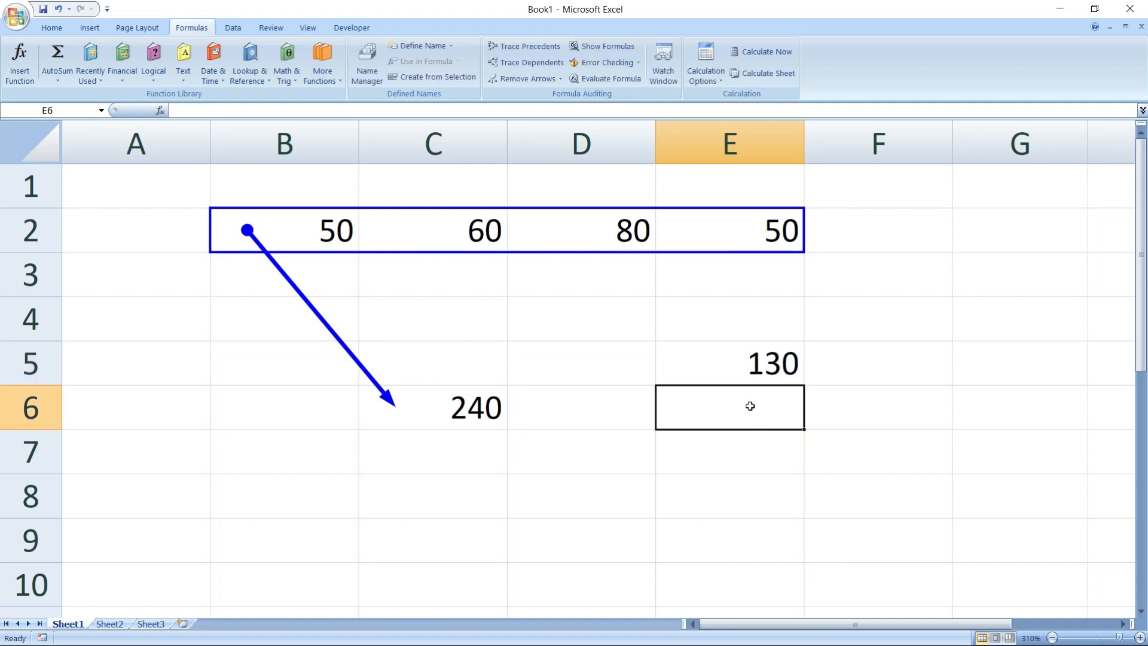
pyautogui.click(745, 364)
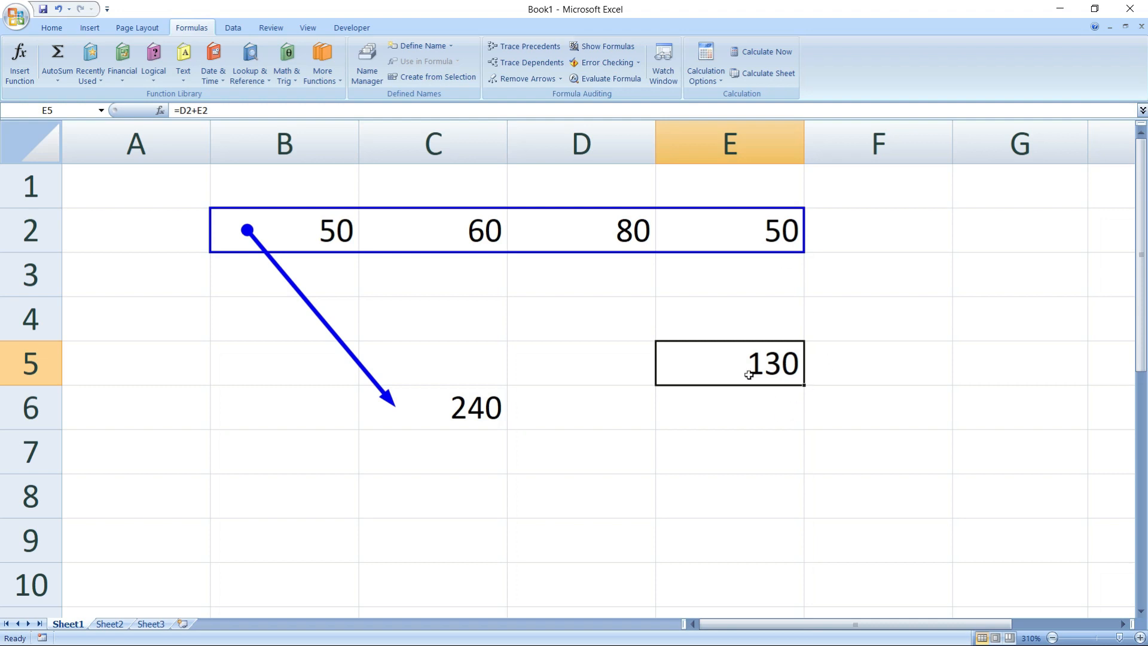
pyautogui.click(524, 46)
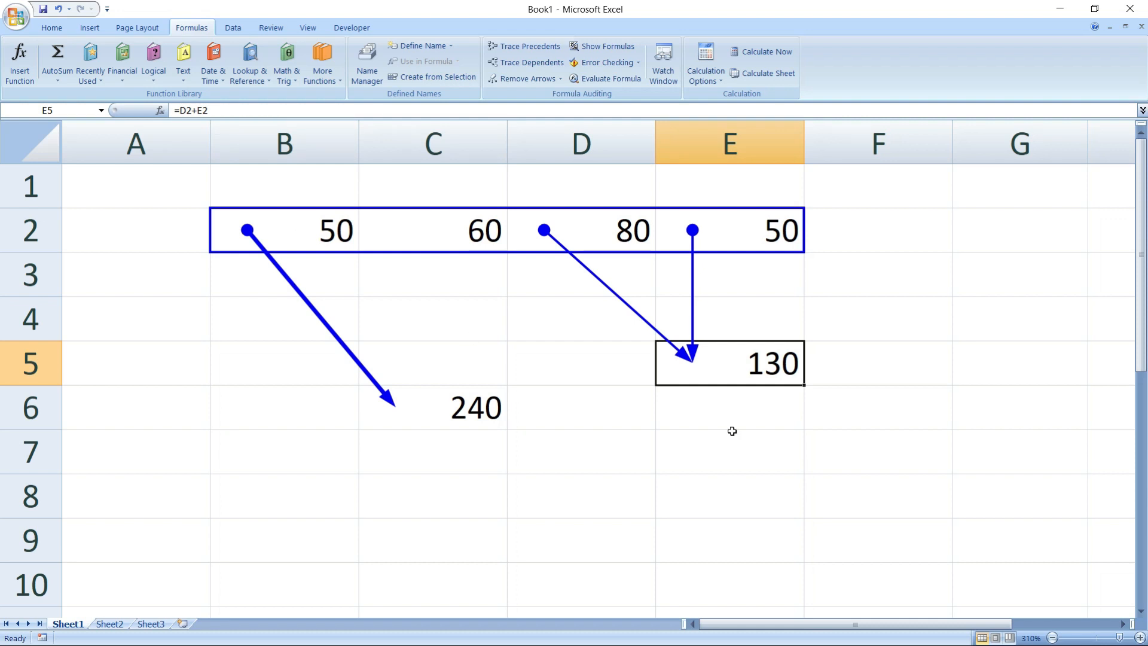
# - Trace the dependents of E2 and remove all tracer arrows from the sheet
pyautogui.click(483, 410)
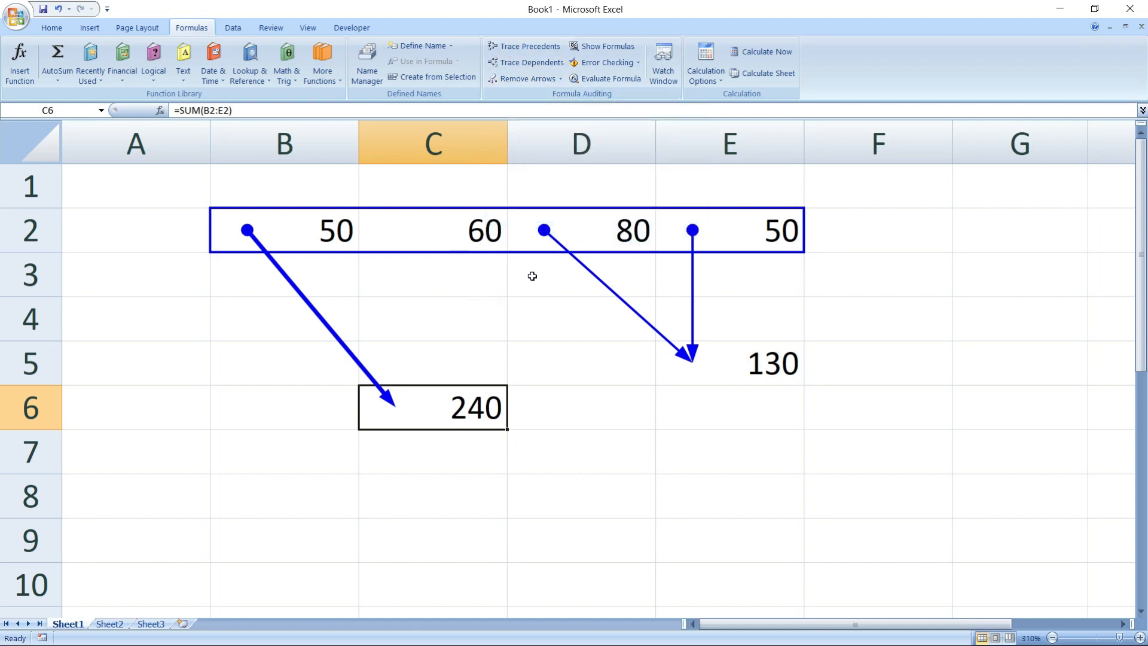
pyautogui.click(470, 238)
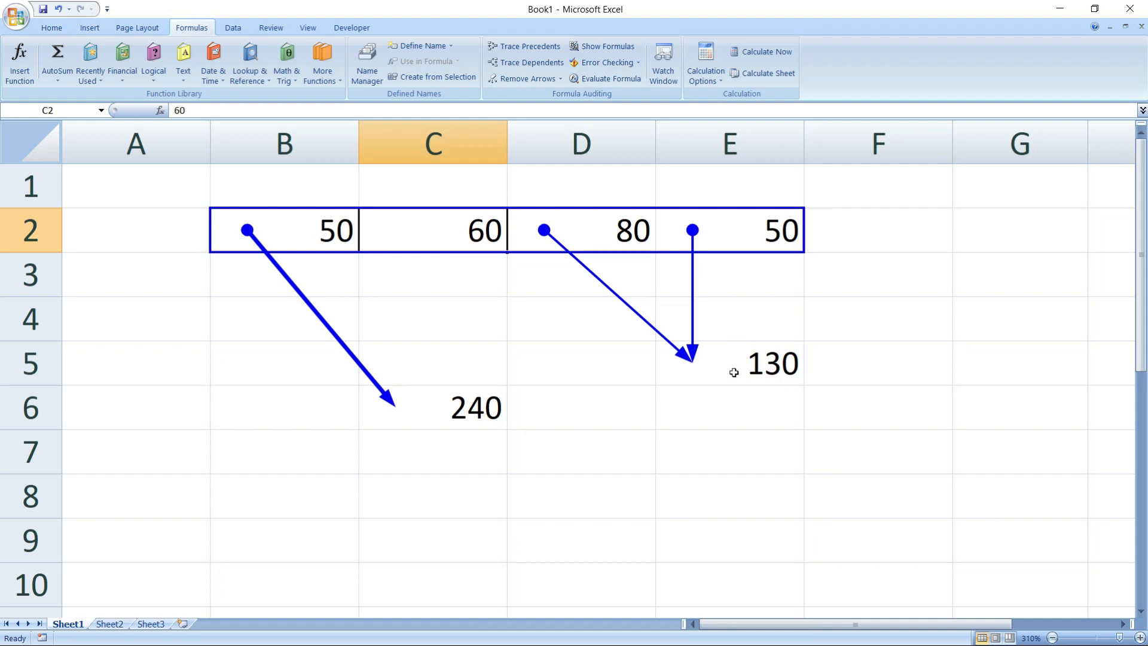
pyautogui.click(739, 227)
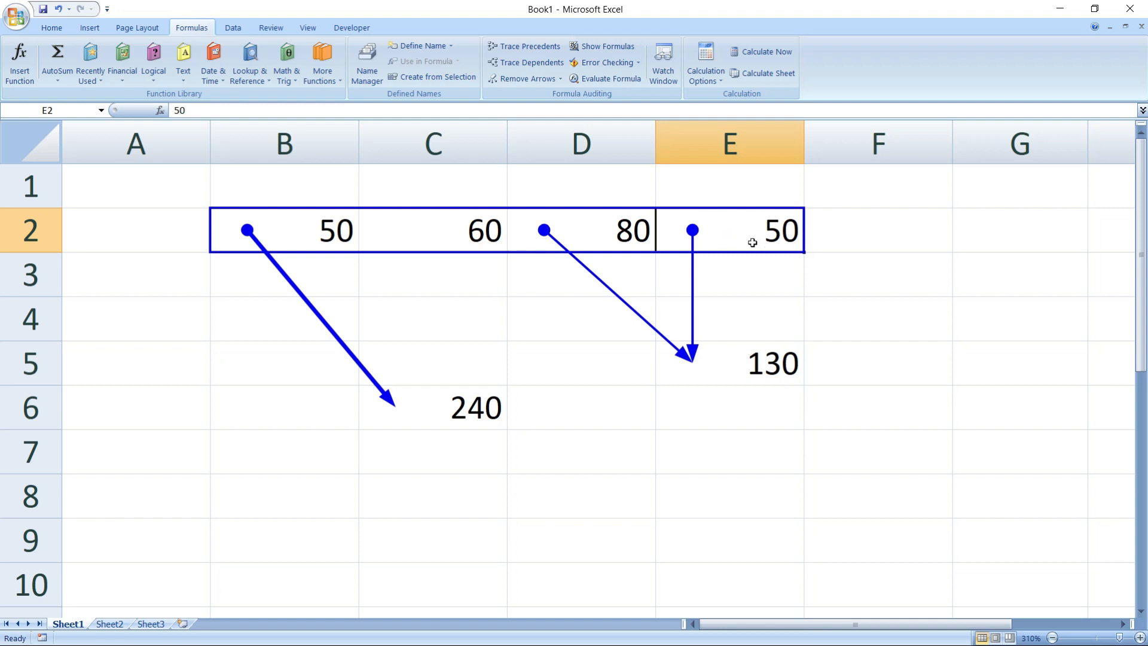
pyautogui.click(527, 64)
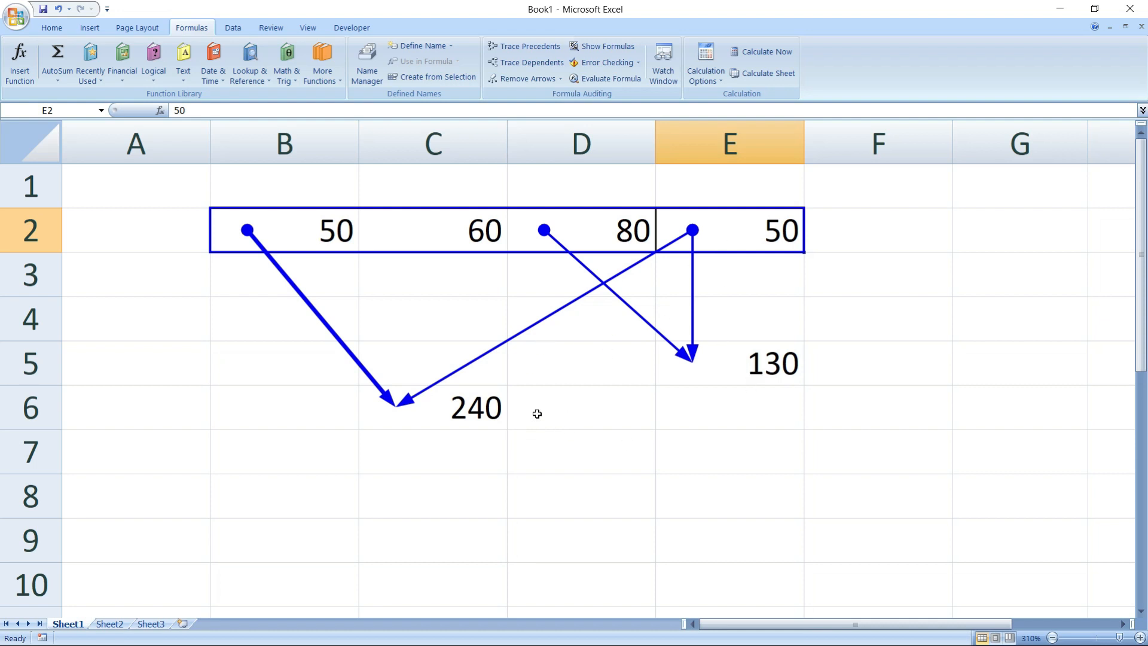
pyautogui.click(522, 80)
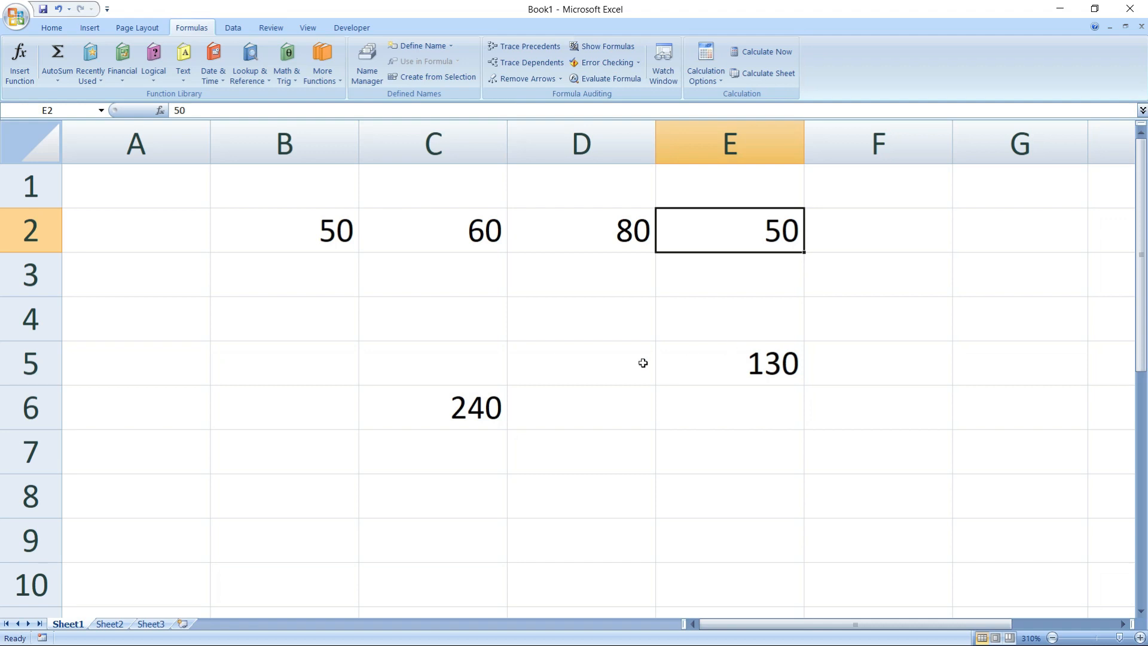
# - Trace the dependents of D2 and inspect the formulas in C6 and E5 that its arrows point to
pyautogui.click(569, 232)
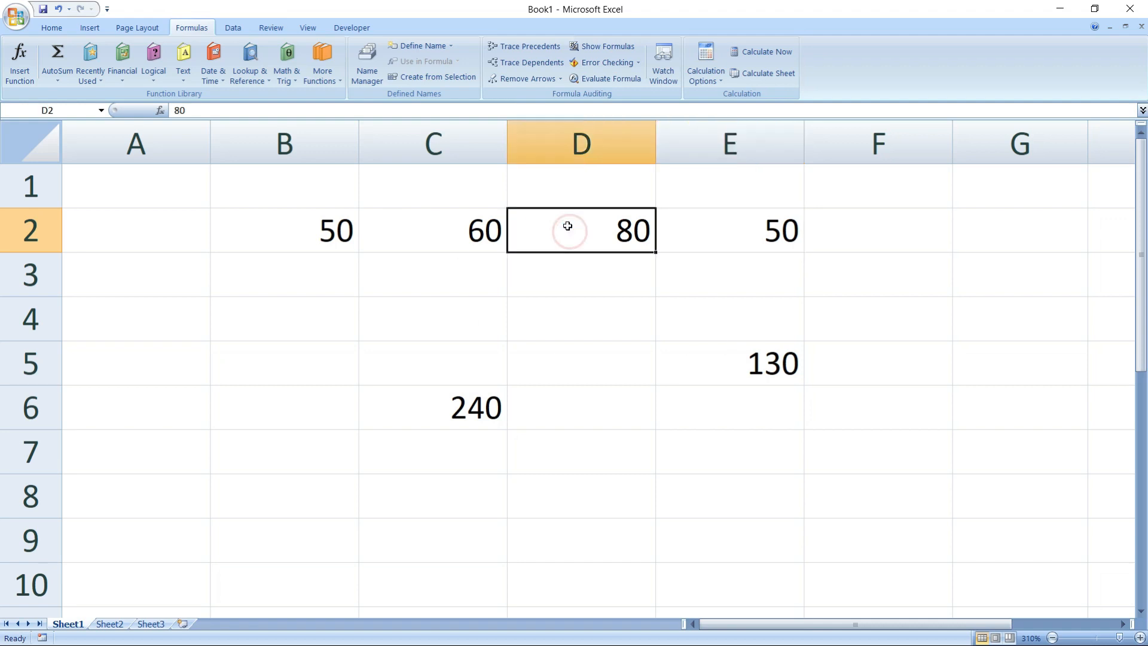
pyautogui.click(529, 62)
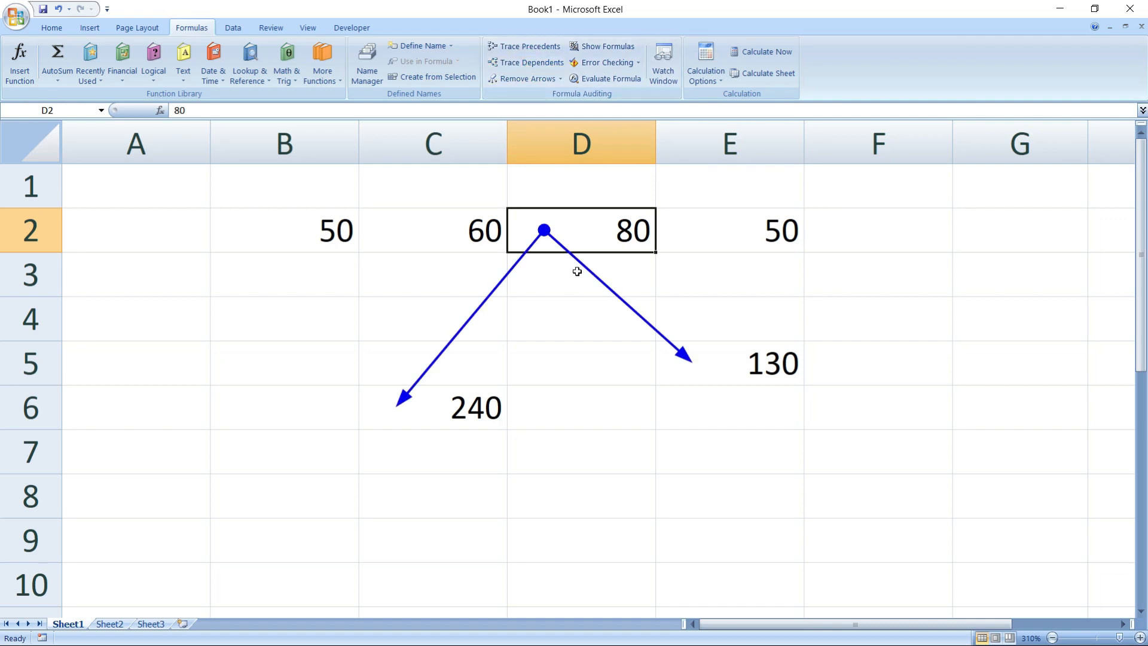
pyautogui.click(428, 419)
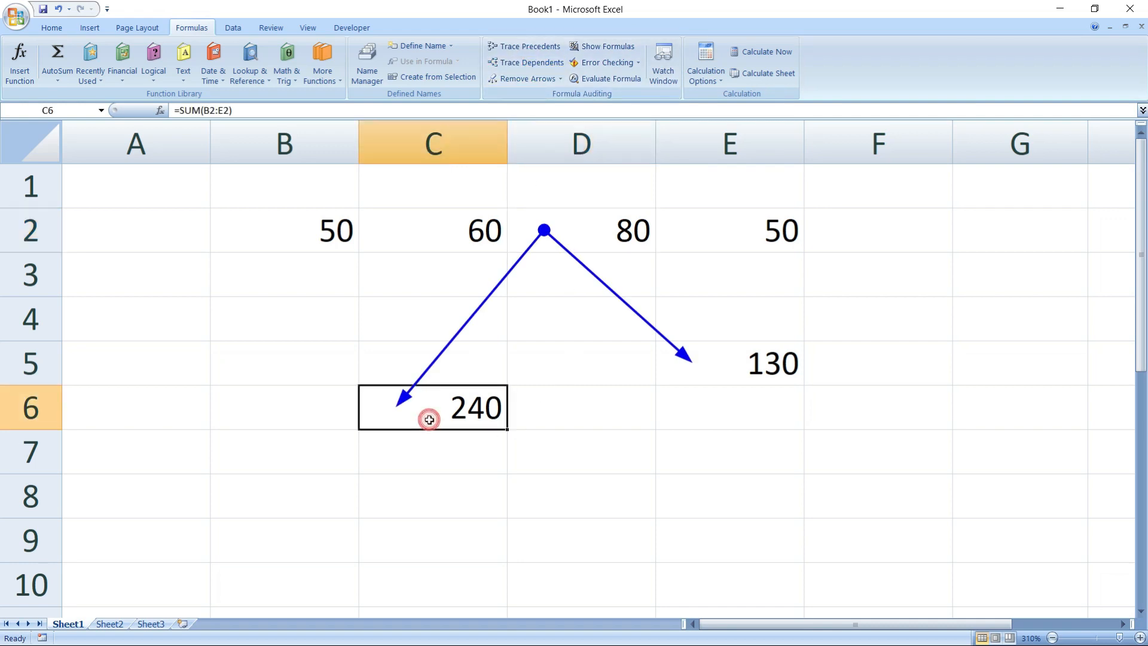
pyautogui.click(698, 367)
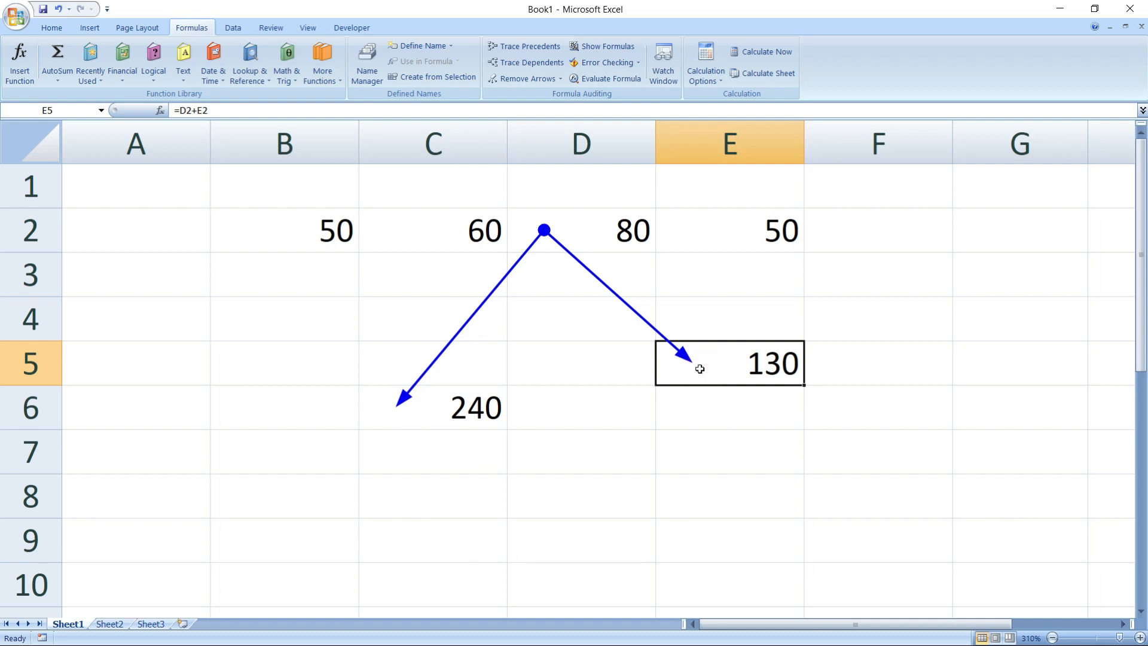
pyautogui.click(421, 417)
pyautogui.click(694, 371)
pyautogui.click(421, 415)
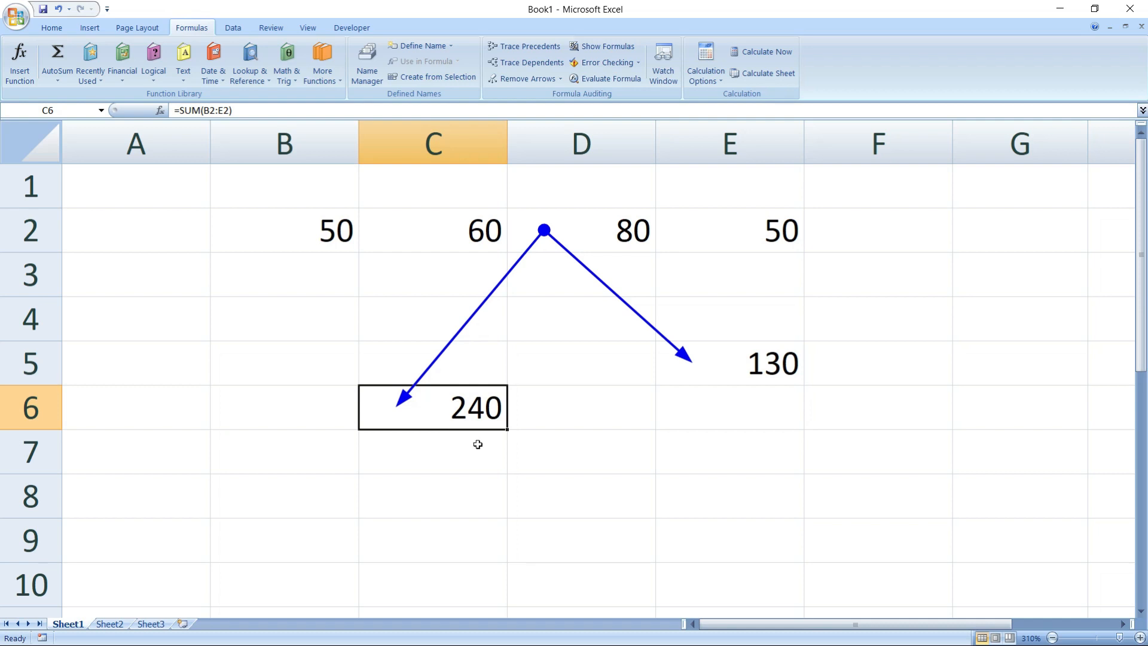
pyautogui.click(720, 366)
pyautogui.click(590, 232)
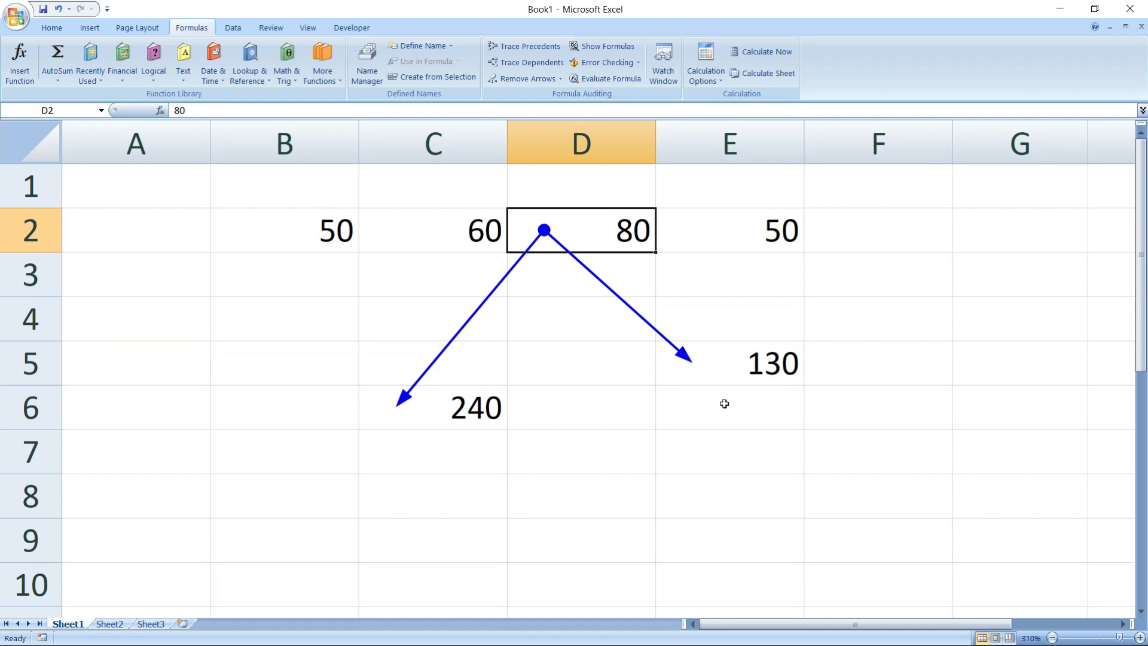
# - Trace the dependents of the remaining row 2 values in B2, C2 and E2
pyautogui.click(333, 236)
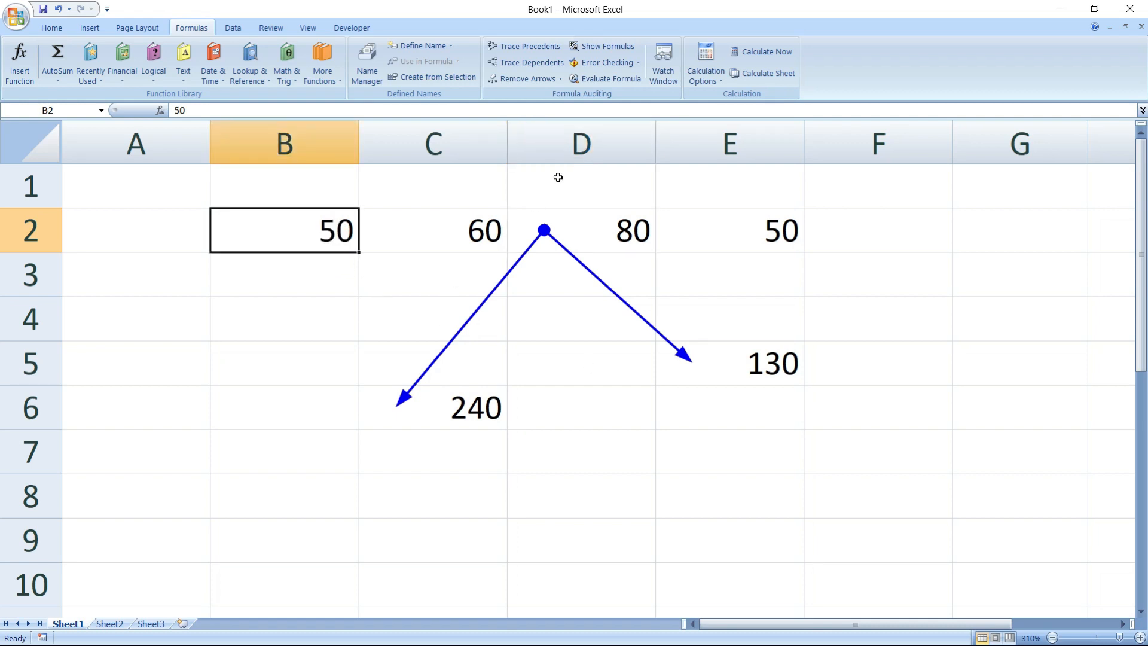
pyautogui.click(545, 67)
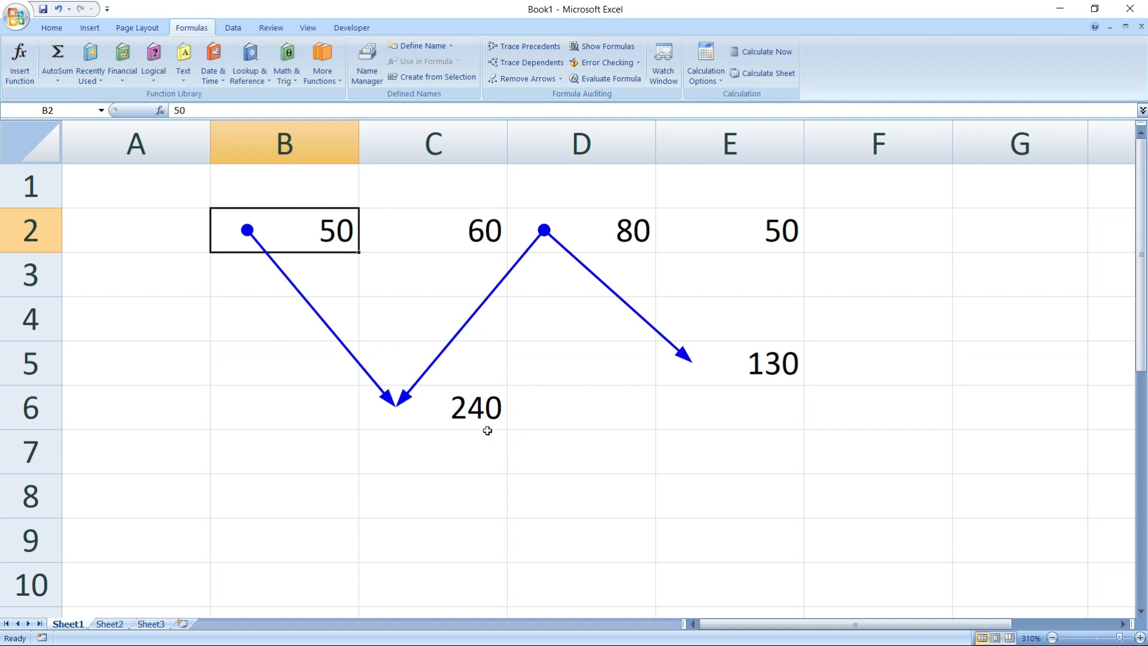
pyautogui.click(427, 232)
pyautogui.click(529, 63)
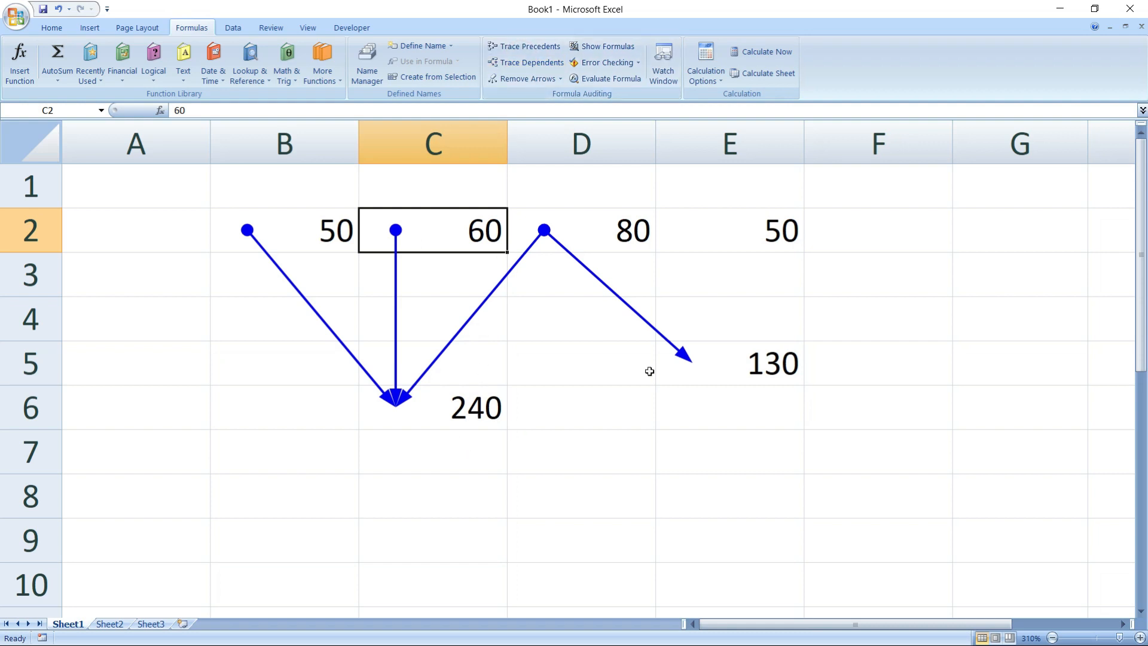
pyautogui.click(761, 235)
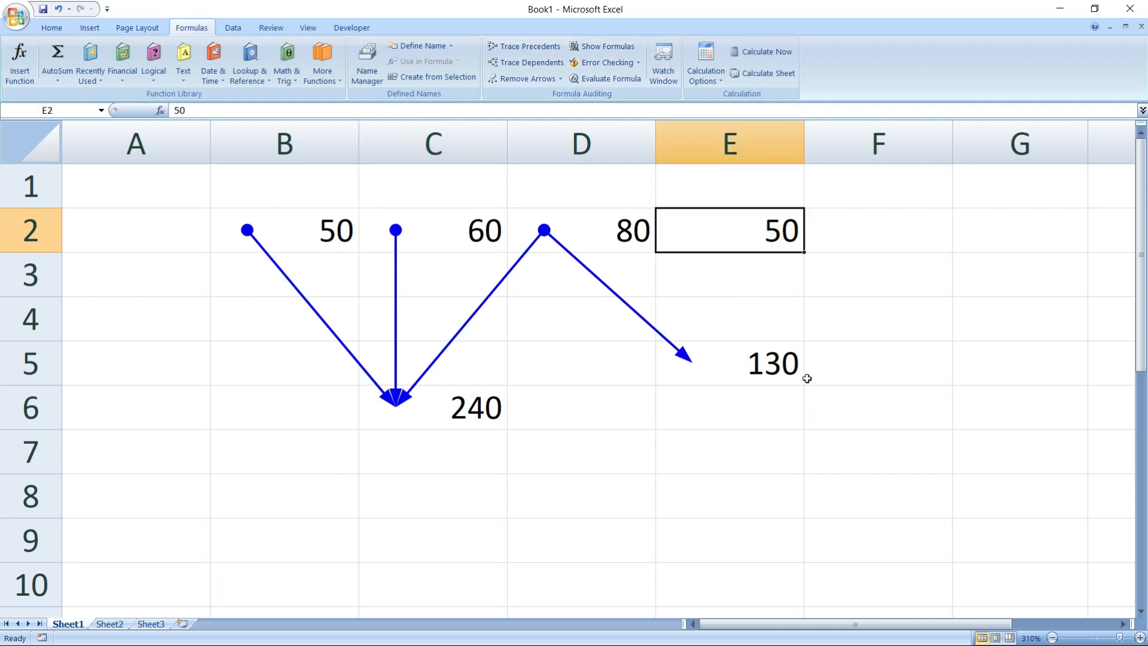
pyautogui.click(539, 64)
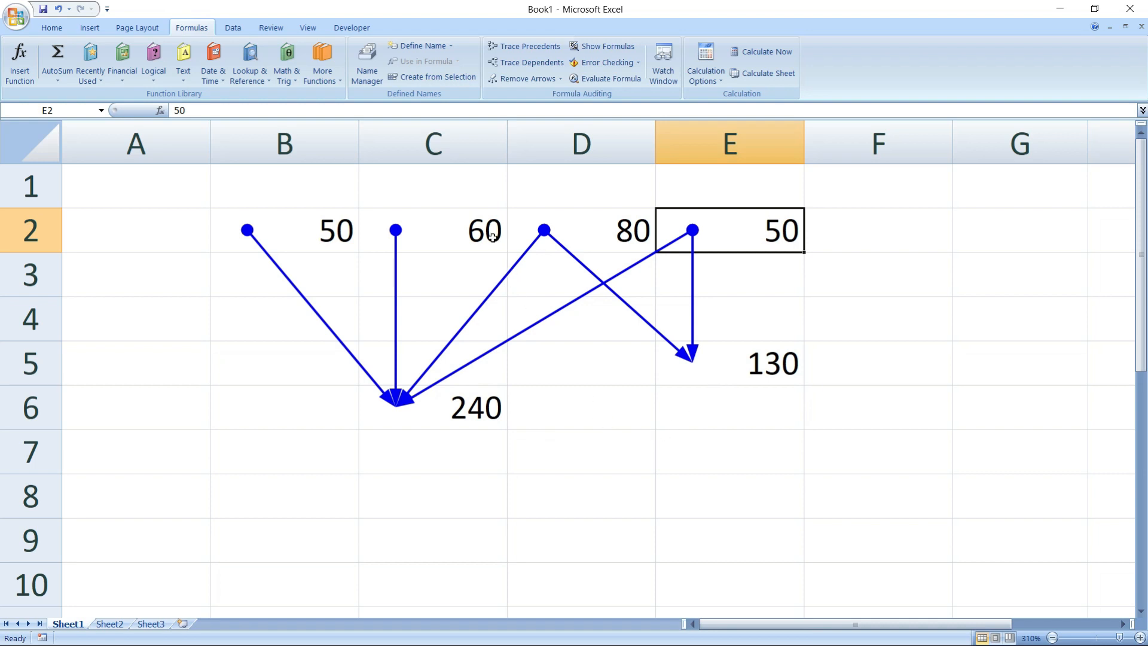
# - Enter 60 in F2 and try to trace its dependents
pyautogui.click(895, 222)
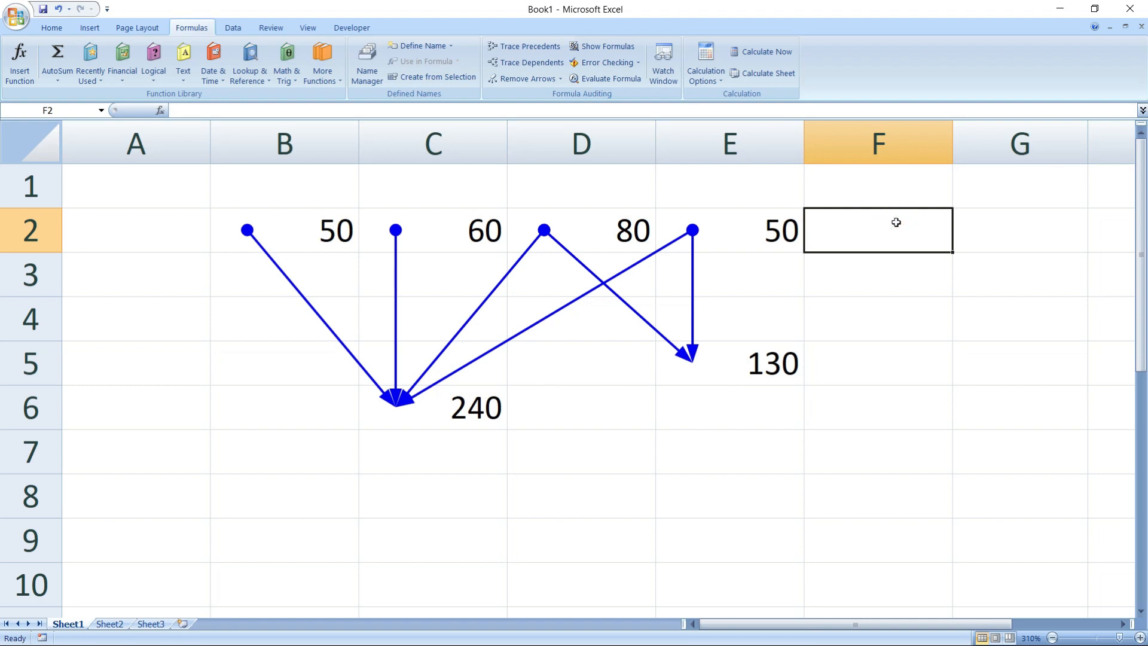
pyautogui.write('60')
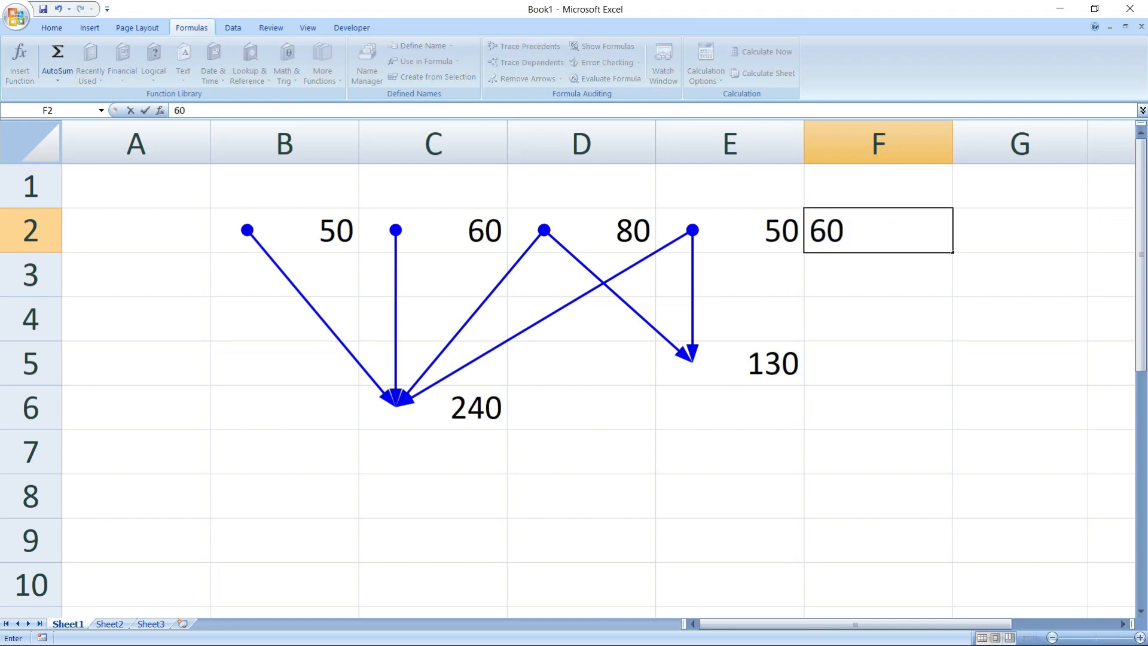
pyautogui.click(730, 511)
pyautogui.click(874, 239)
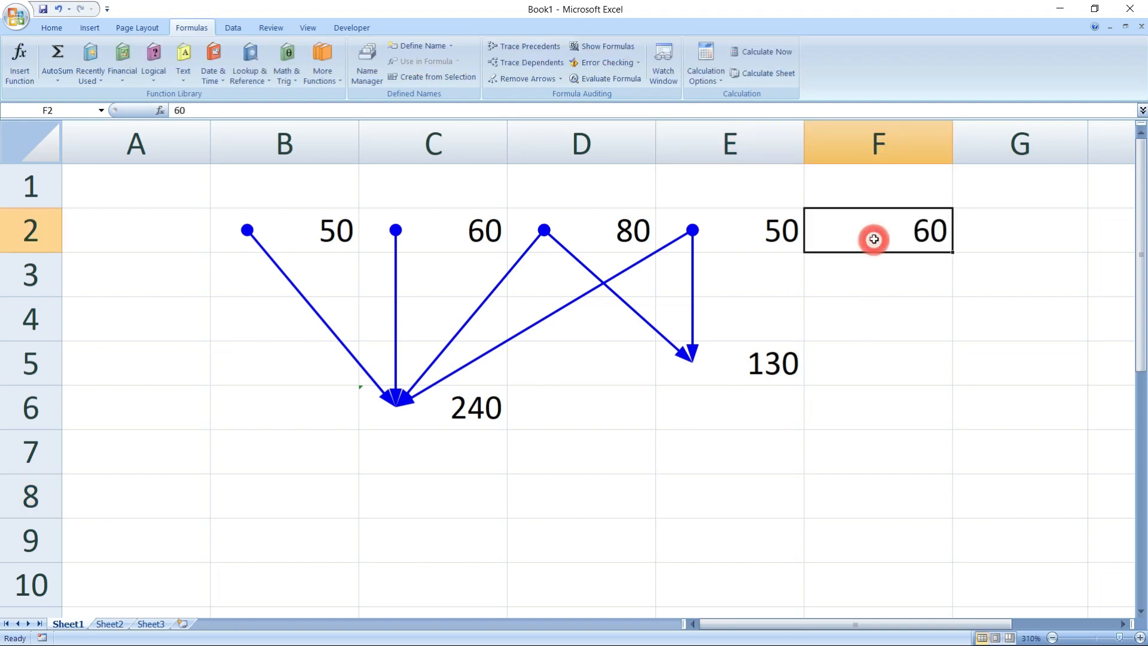
pyautogui.click(538, 66)
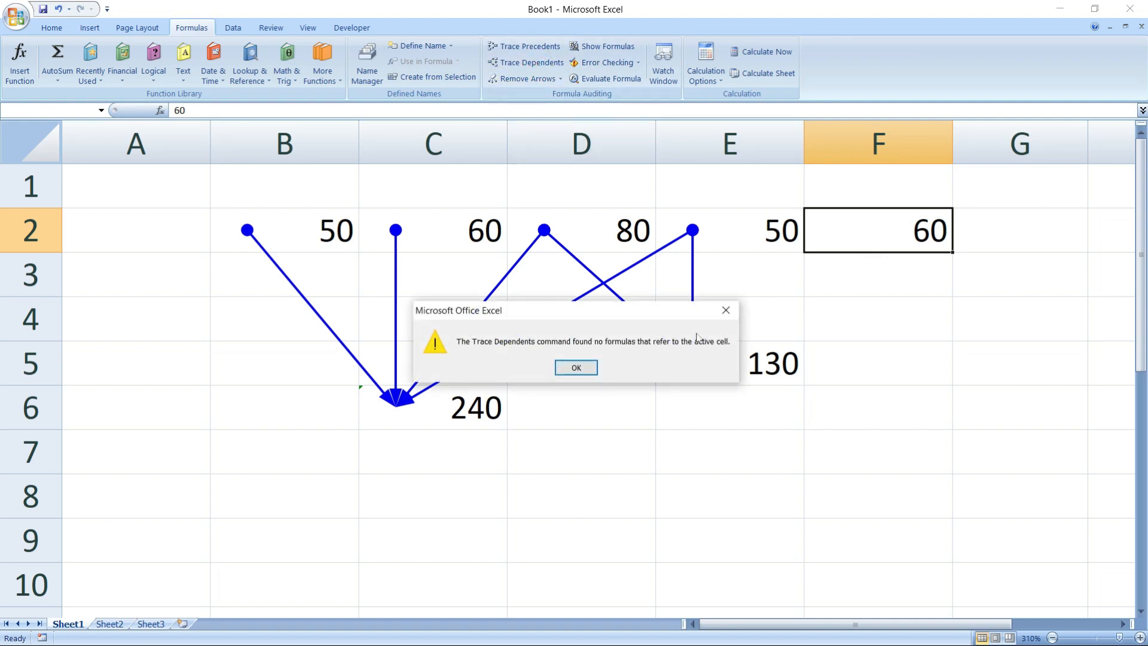
# - Remove all tracer arrows from the sheet and check the formulas in C6 and E5
pyautogui.click(725, 312)
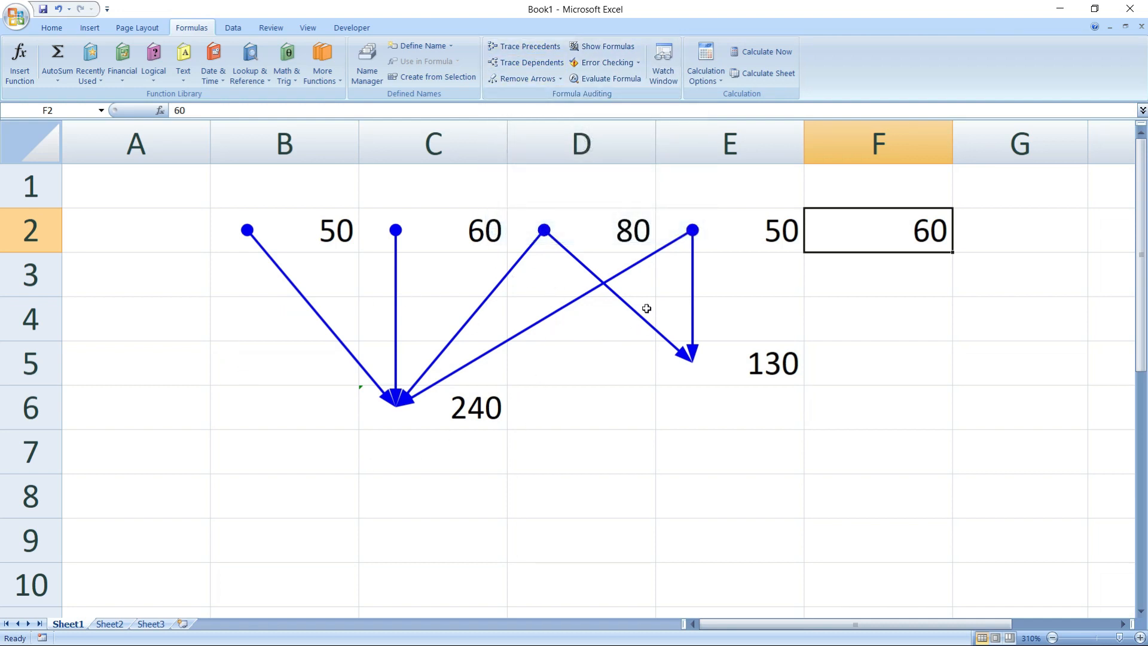
pyautogui.click(530, 78)
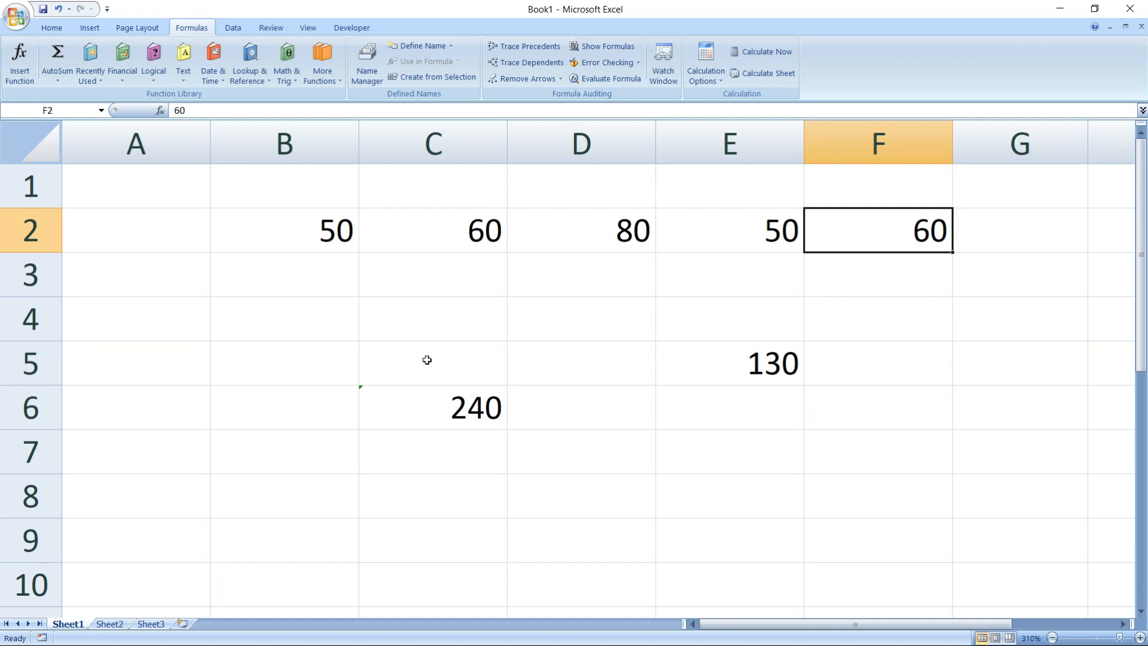
pyautogui.click(445, 406)
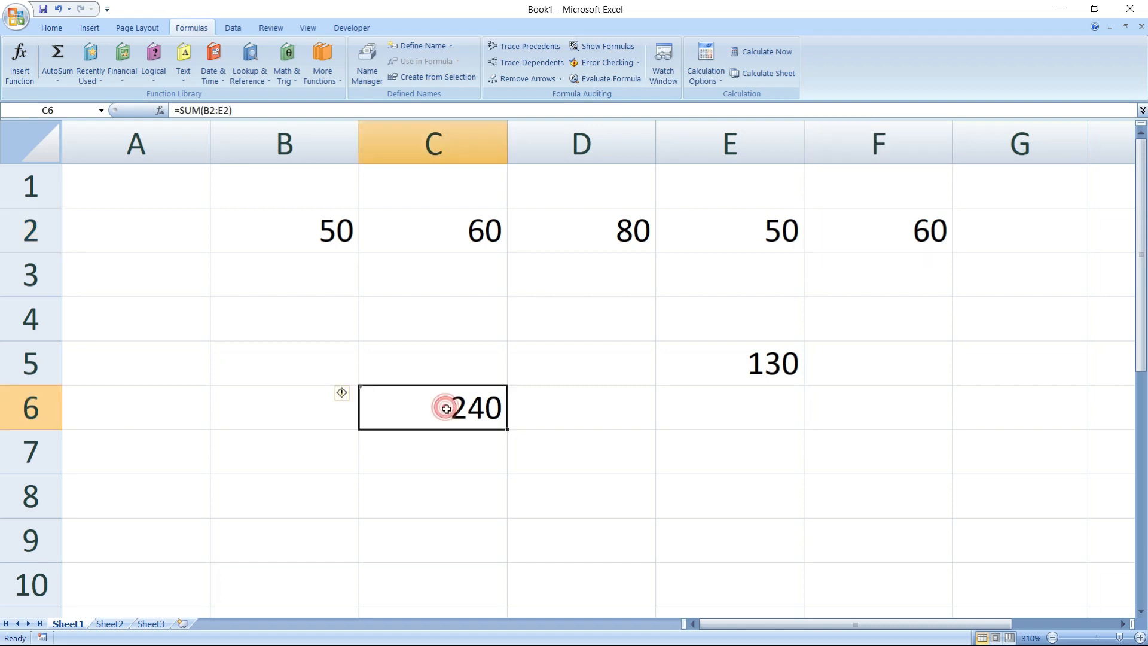
pyautogui.click(746, 356)
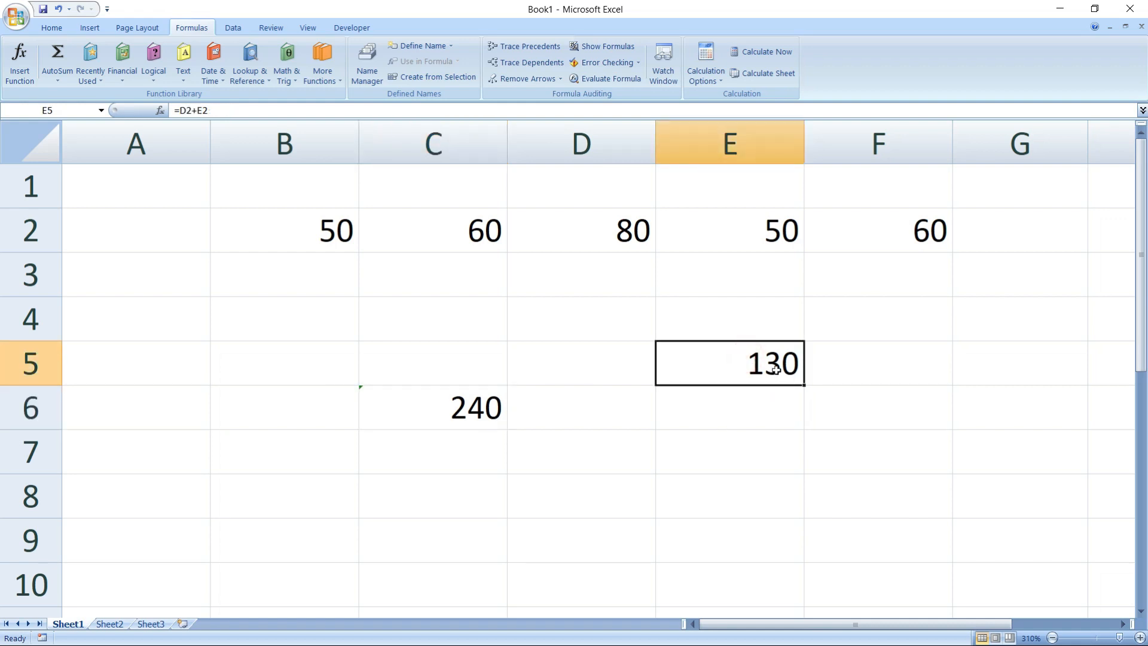
# - Show the sheet's formulas in place of results, examine those in C6 and E5, and return to normal values
pyautogui.click(604, 48)
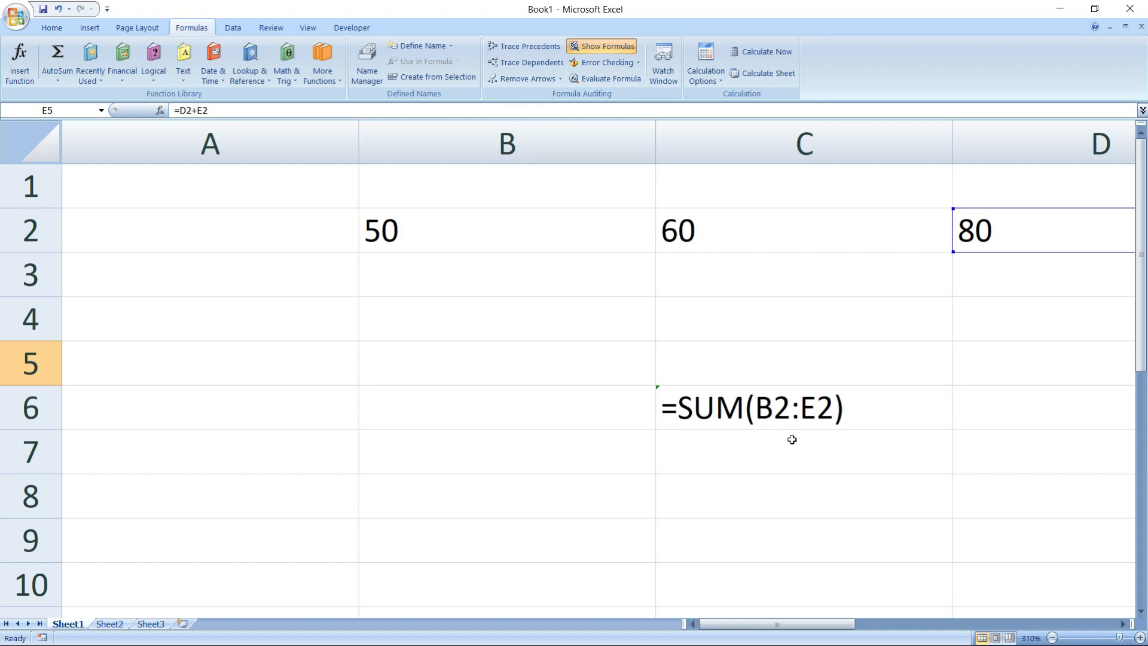
pyautogui.moveTo(807, 624); pyautogui.dragTo(927, 625)
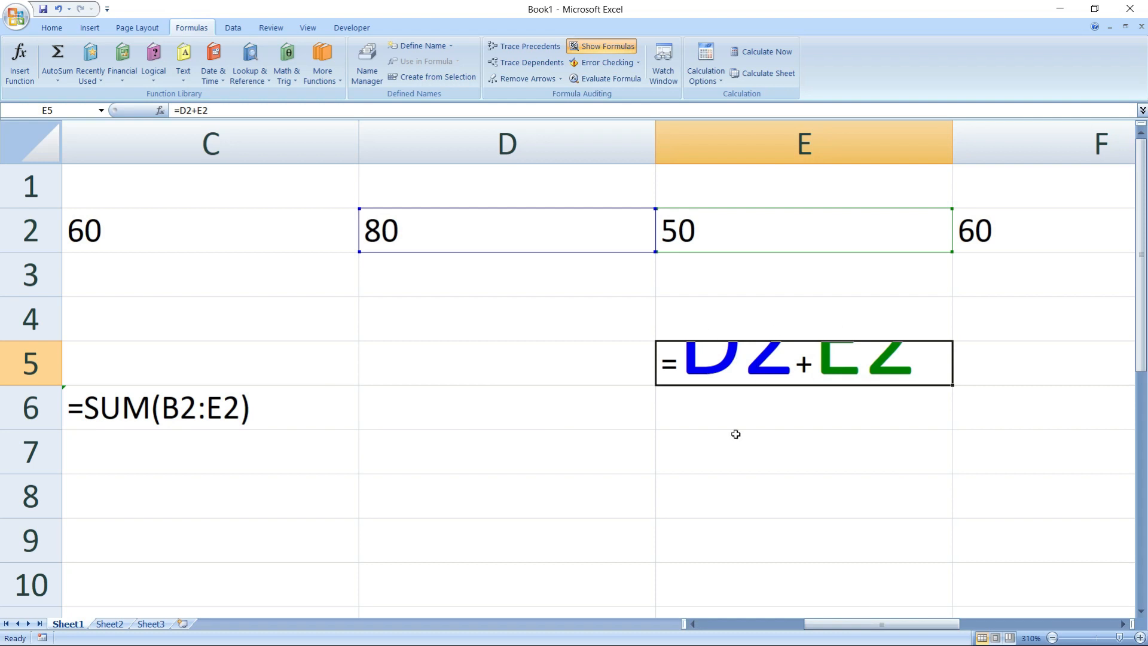
pyautogui.click(735, 458)
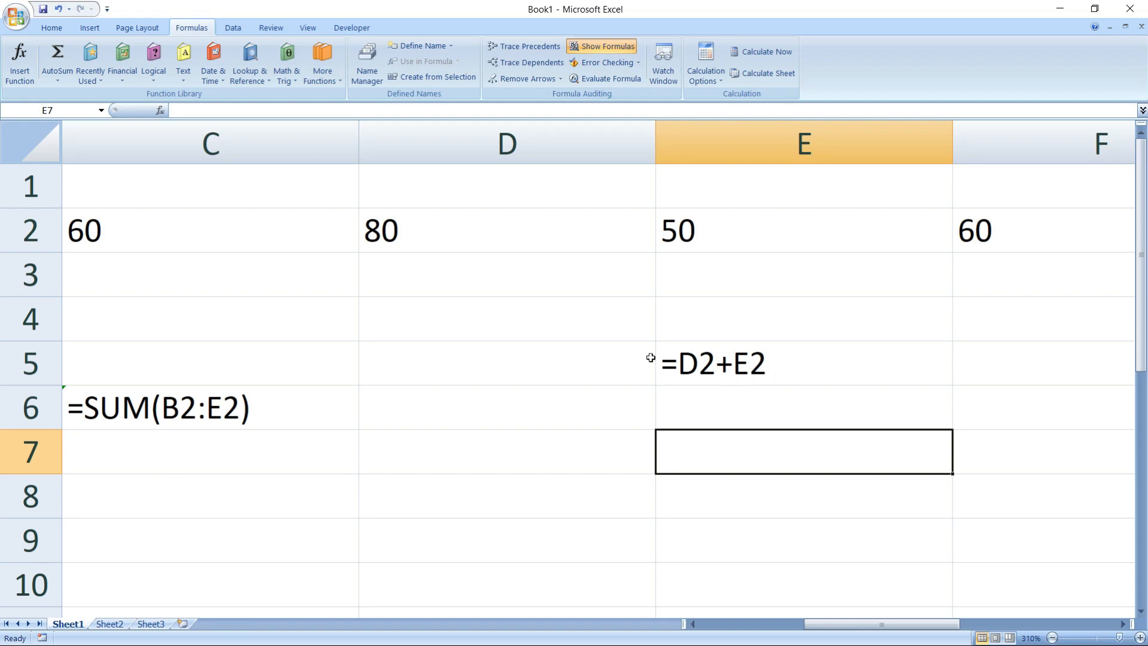
pyautogui.click(592, 46)
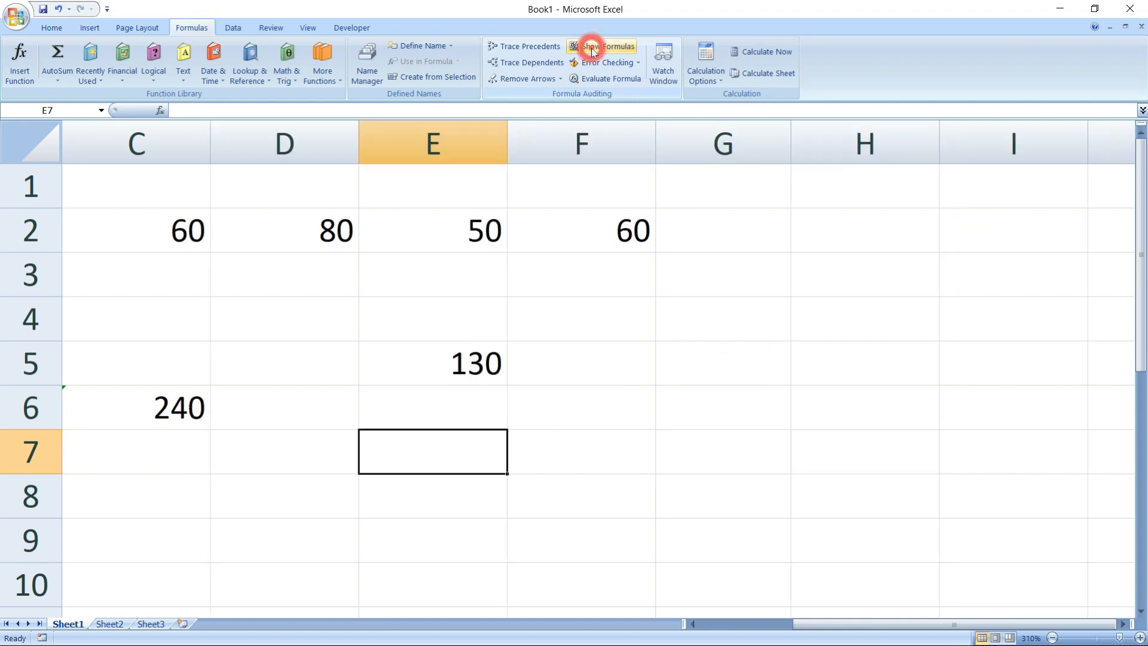
# - Enter the formula =SUM(D2:E2) in cell G5
pyautogui.click(709, 356)
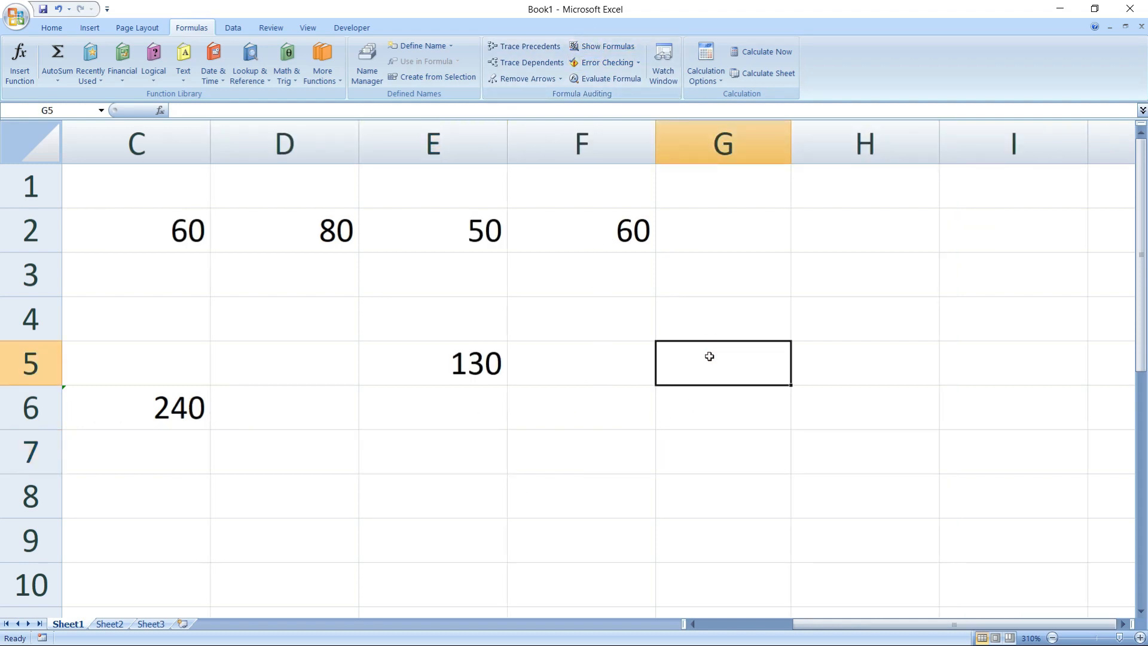
pyautogui.write('=s')
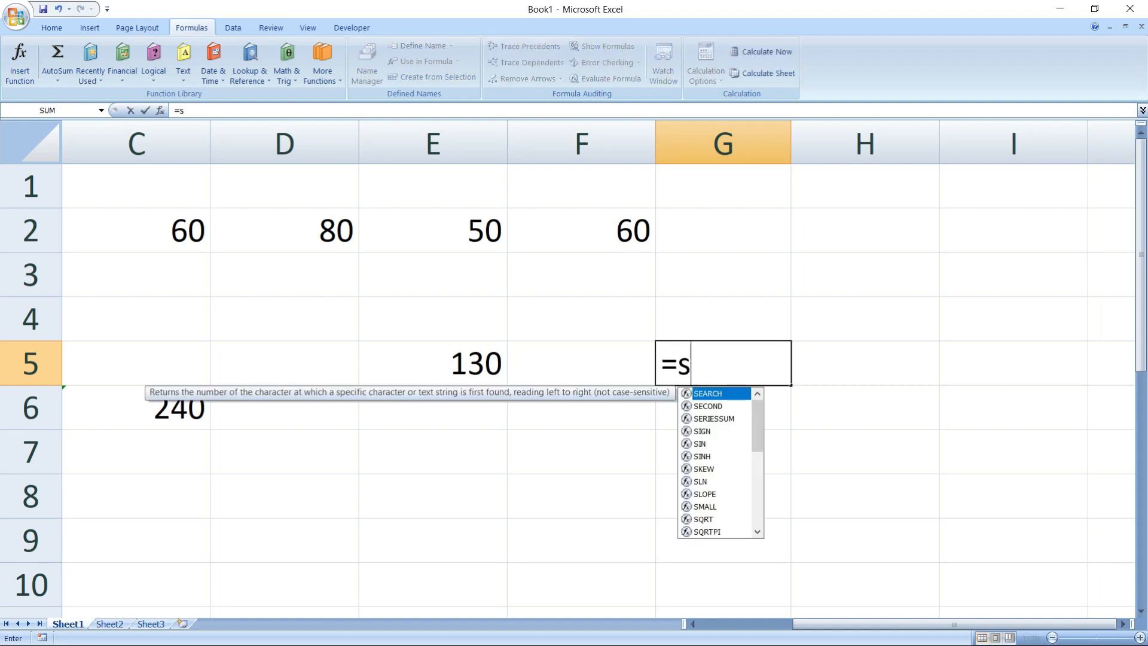
pyautogui.write('um')
pyautogui.press('Tab')
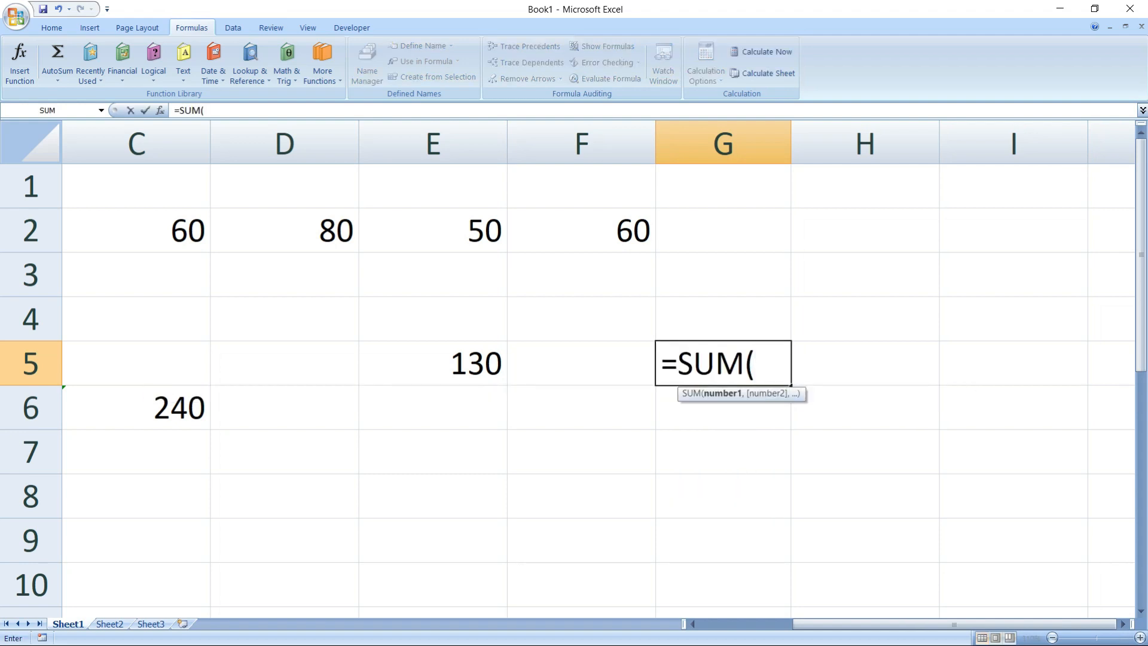
pyautogui.moveTo(313, 222); pyautogui.dragTo(436, 247)
pyautogui.press('Return')
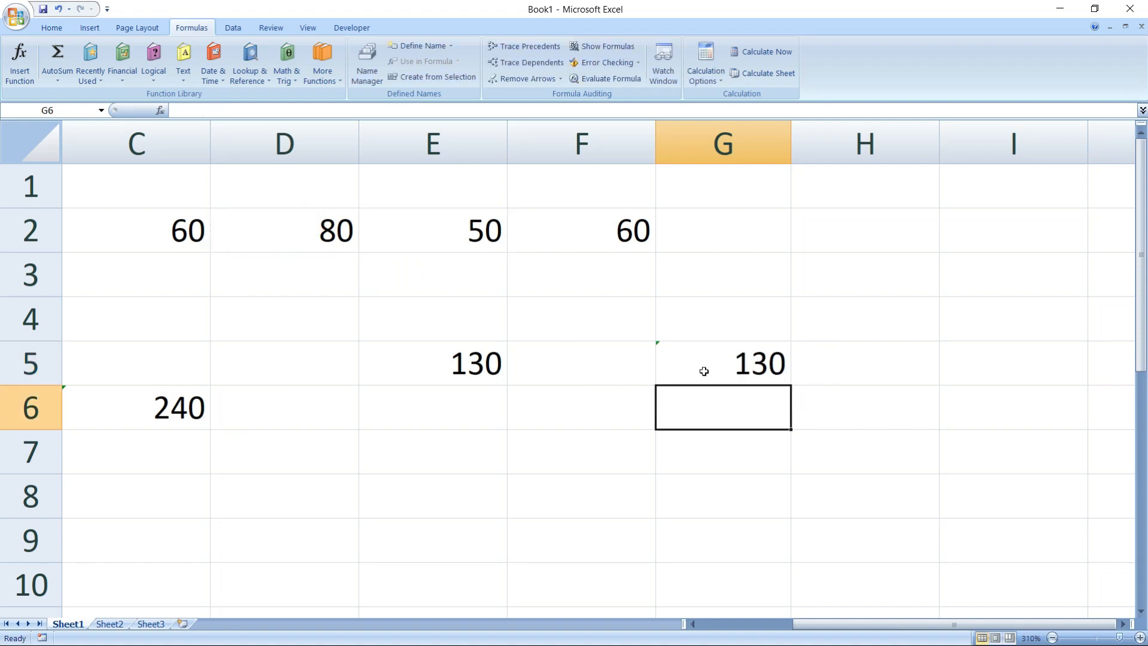
# - Display all formulas again to compare the ones in E5 and G5, and switch back to values
pyautogui.click(602, 52)
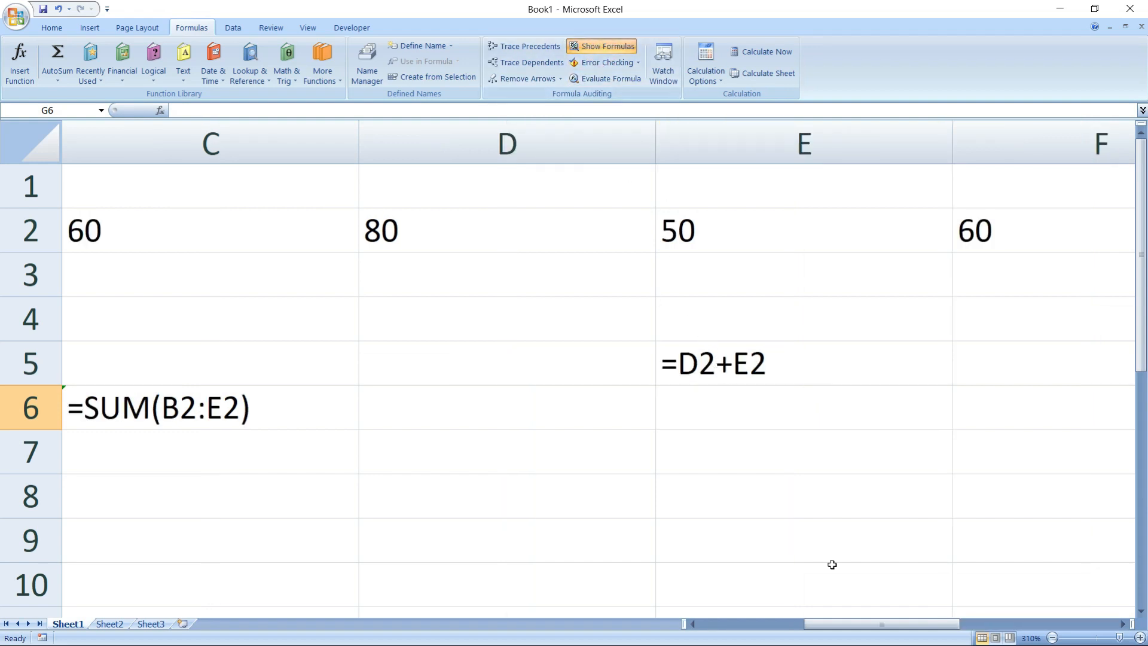
pyautogui.moveTo(864, 625); pyautogui.dragTo(944, 623)
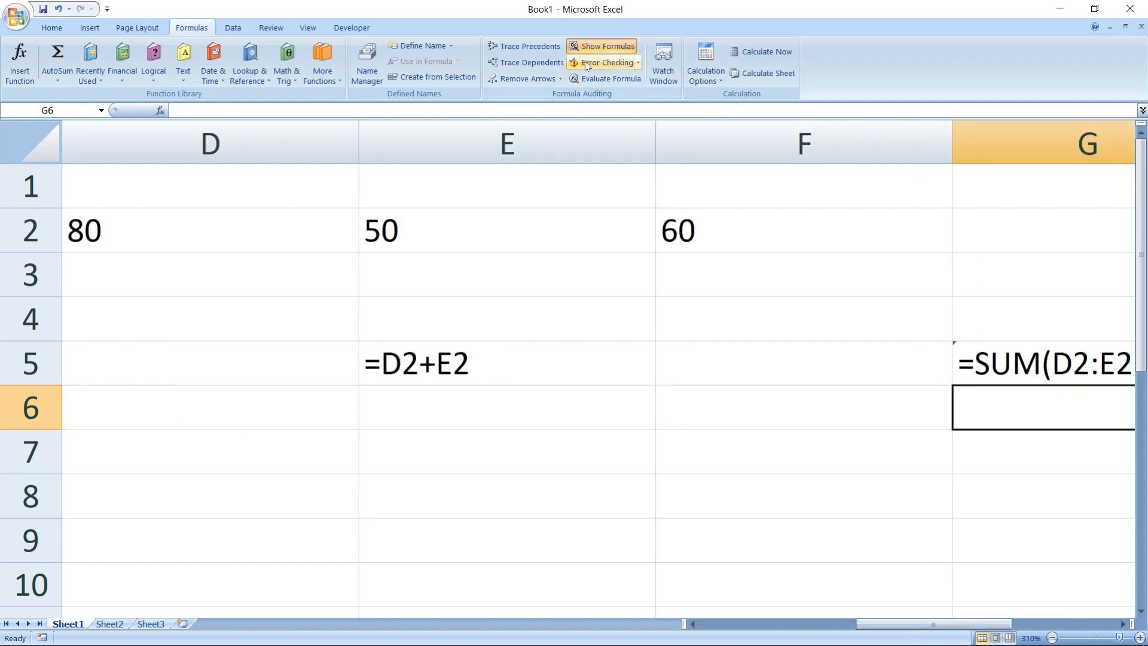
pyautogui.click(601, 48)
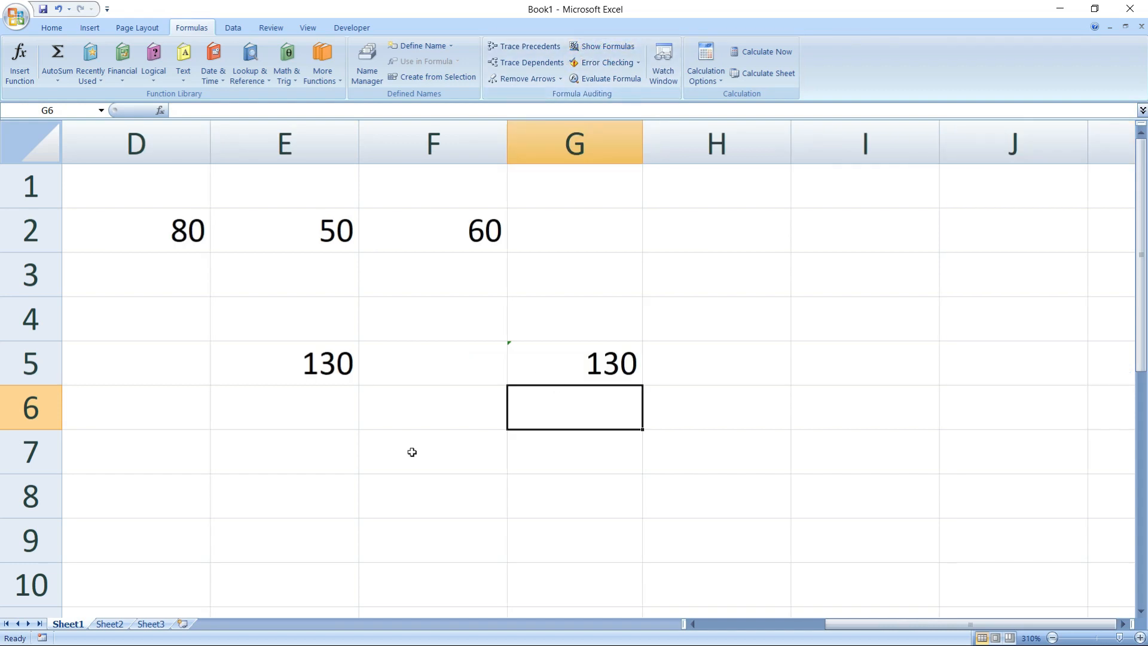
pyautogui.moveTo(832, 628); pyautogui.dragTo(739, 634)
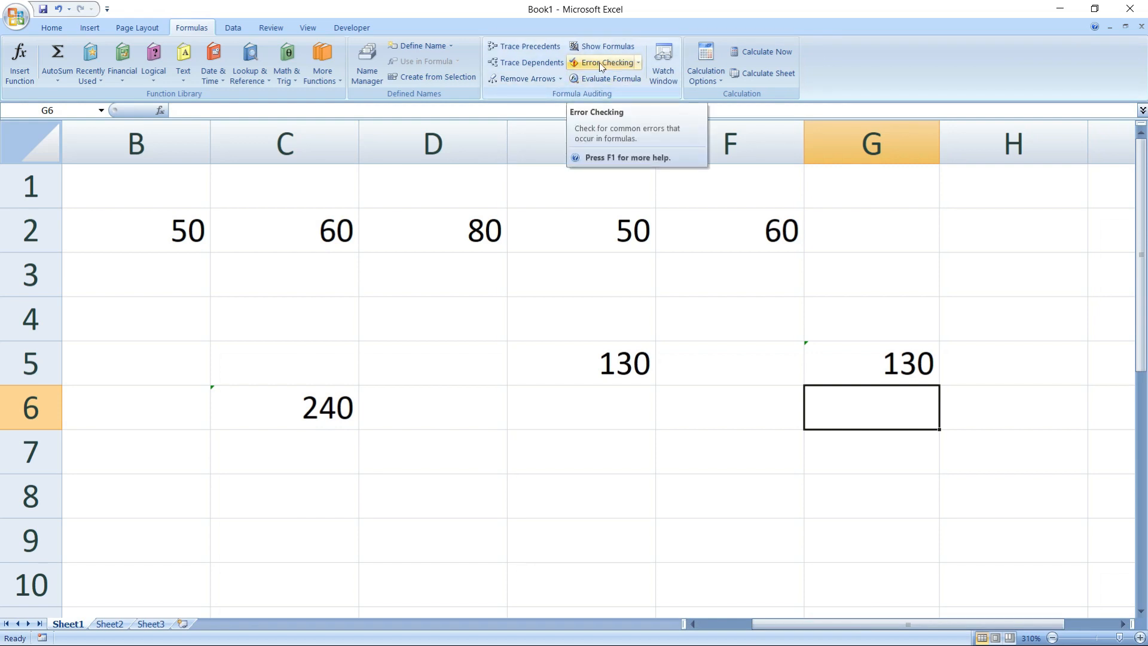
# - Run Error Checking on the sheet, review the reported formula issue, and close the check without changing anything
pyautogui.click(559, 366)
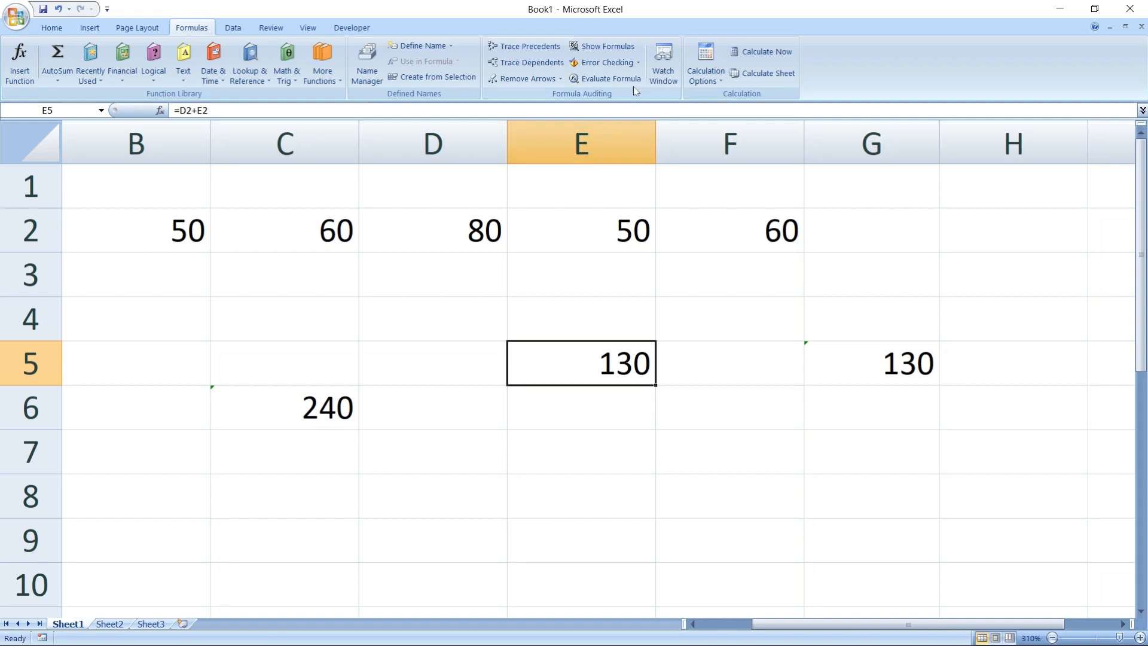
pyautogui.click(617, 69)
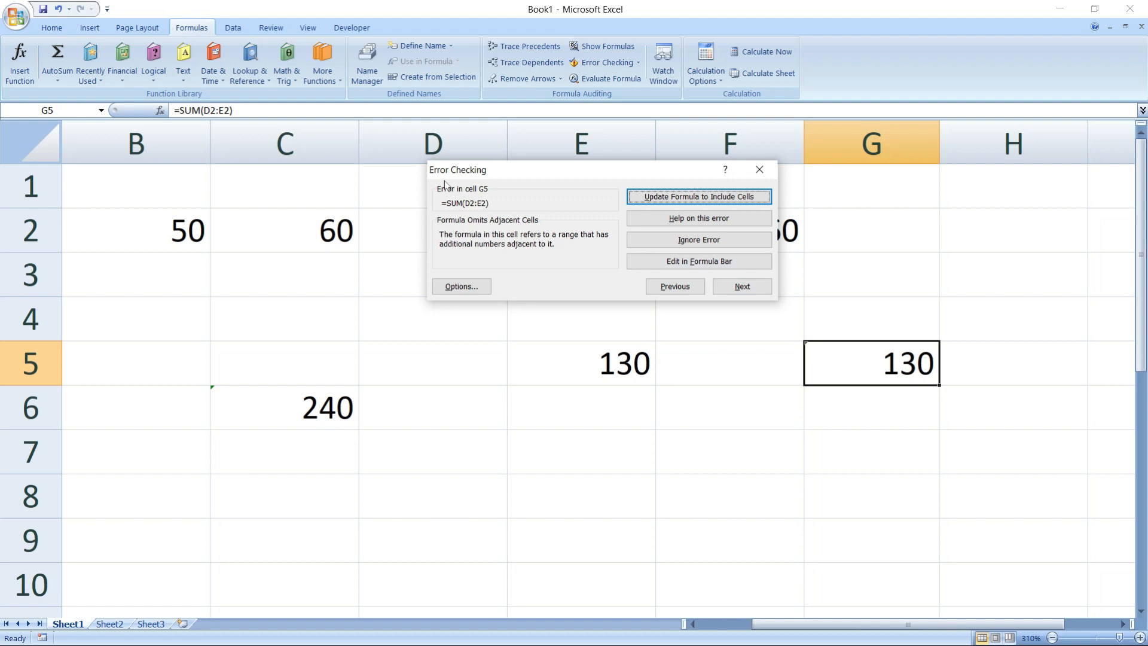
pyautogui.click(759, 170)
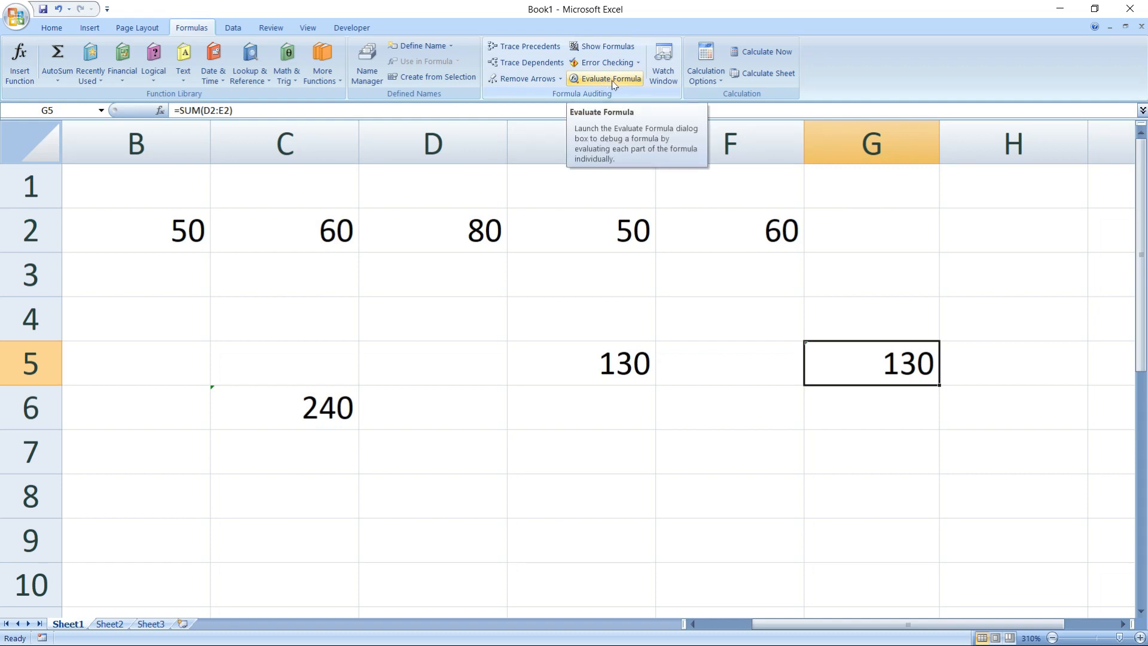
# - Evaluate the formula in E5 one part at a time through to its final result, and close the evaluation
pyautogui.click(568, 377)
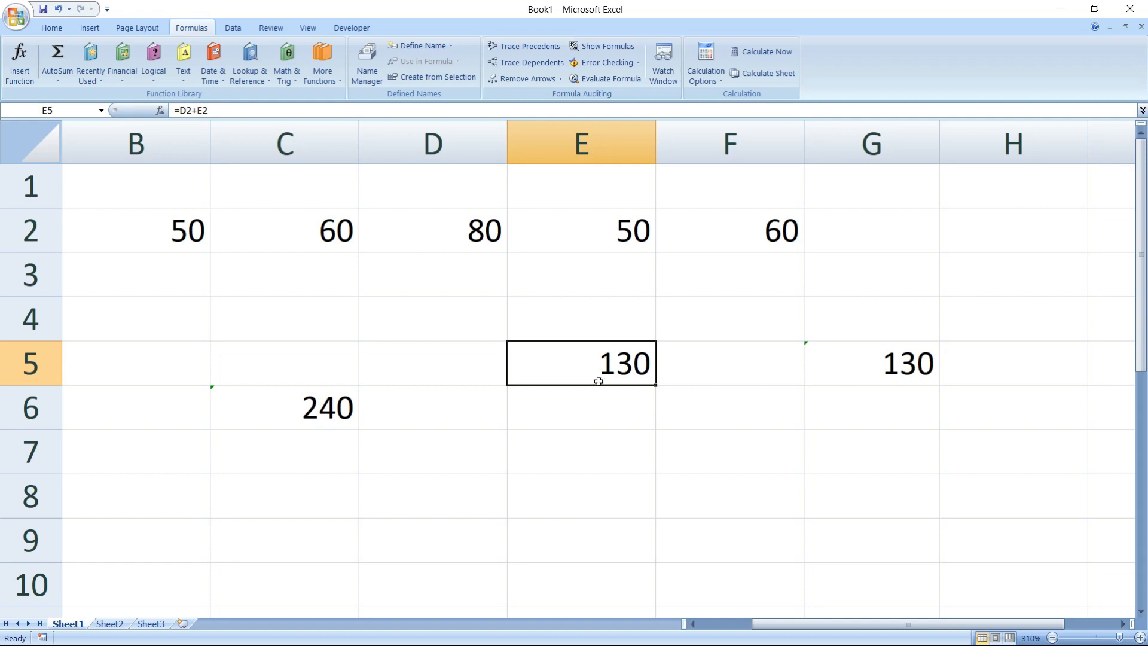
pyautogui.click(607, 78)
pyautogui.moveTo(620, 136); pyautogui.dragTo(712, 89)
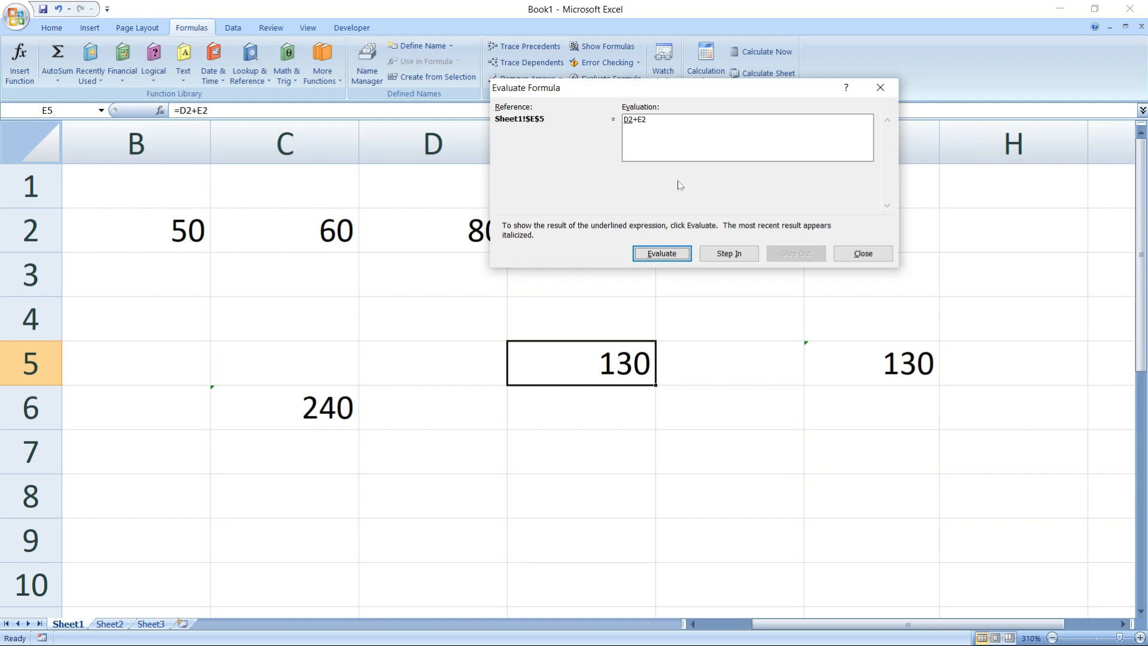
pyautogui.click(680, 256)
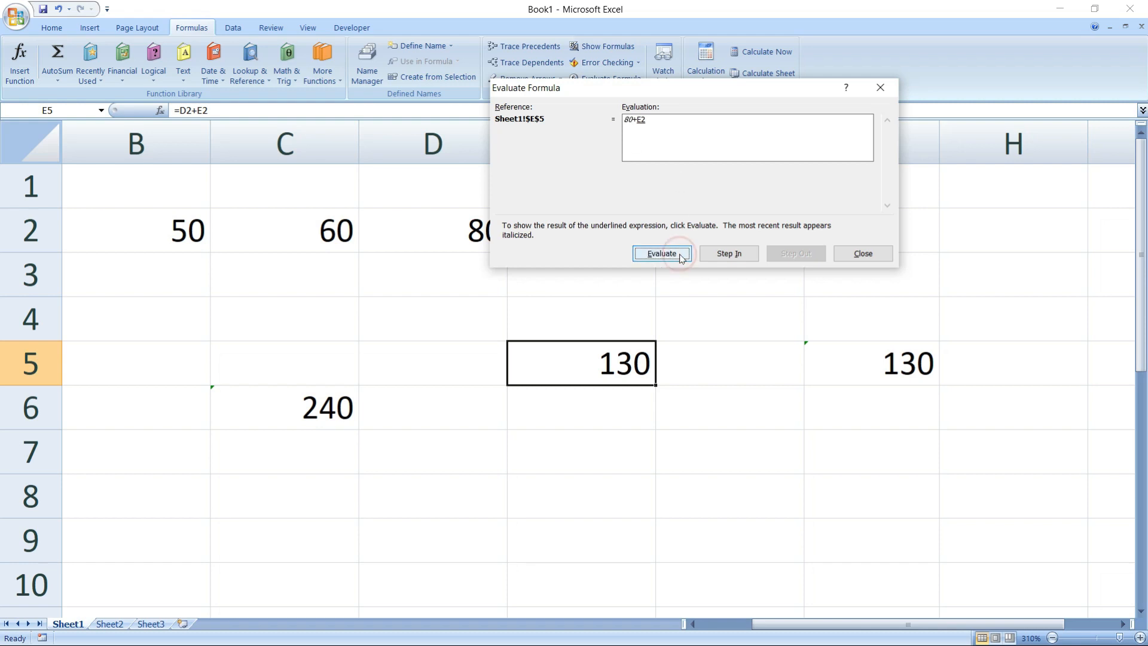
pyautogui.click(668, 253)
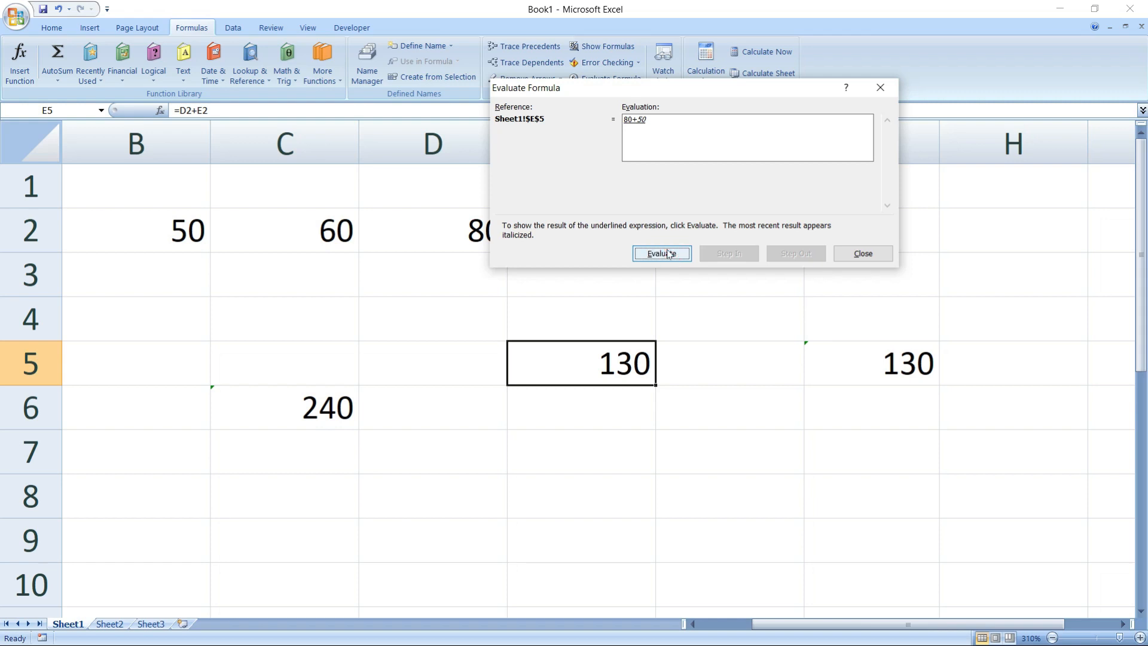
pyautogui.click(660, 255)
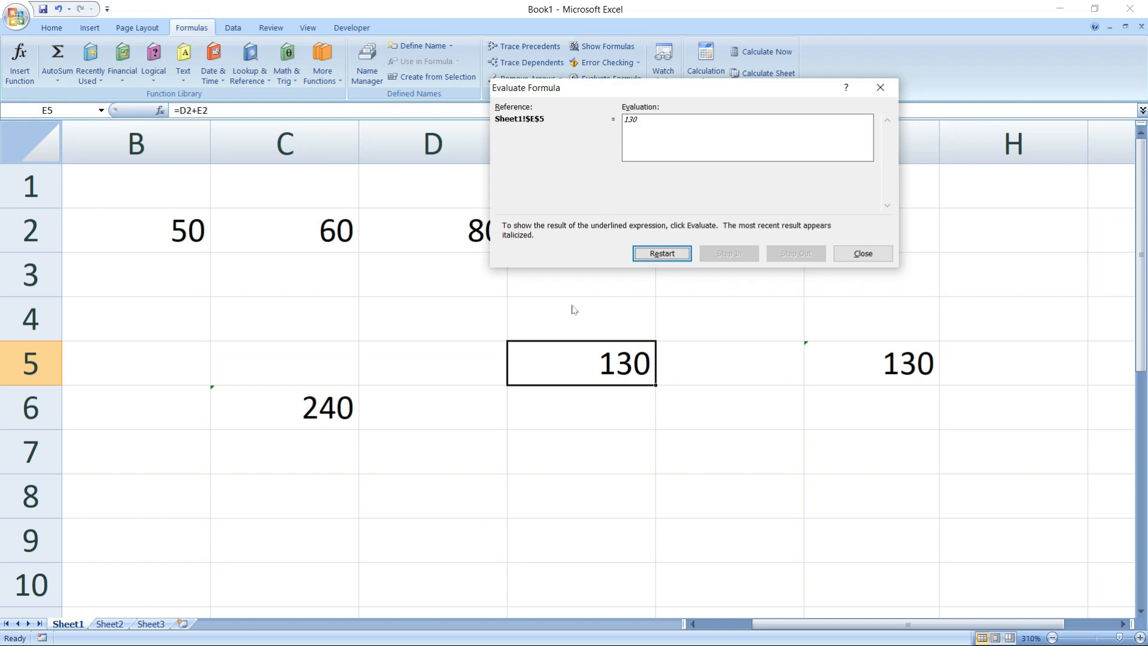
pyautogui.click(880, 87)
# - Evaluate the SUM formula in C6 and close the evaluation
pyautogui.click(332, 408)
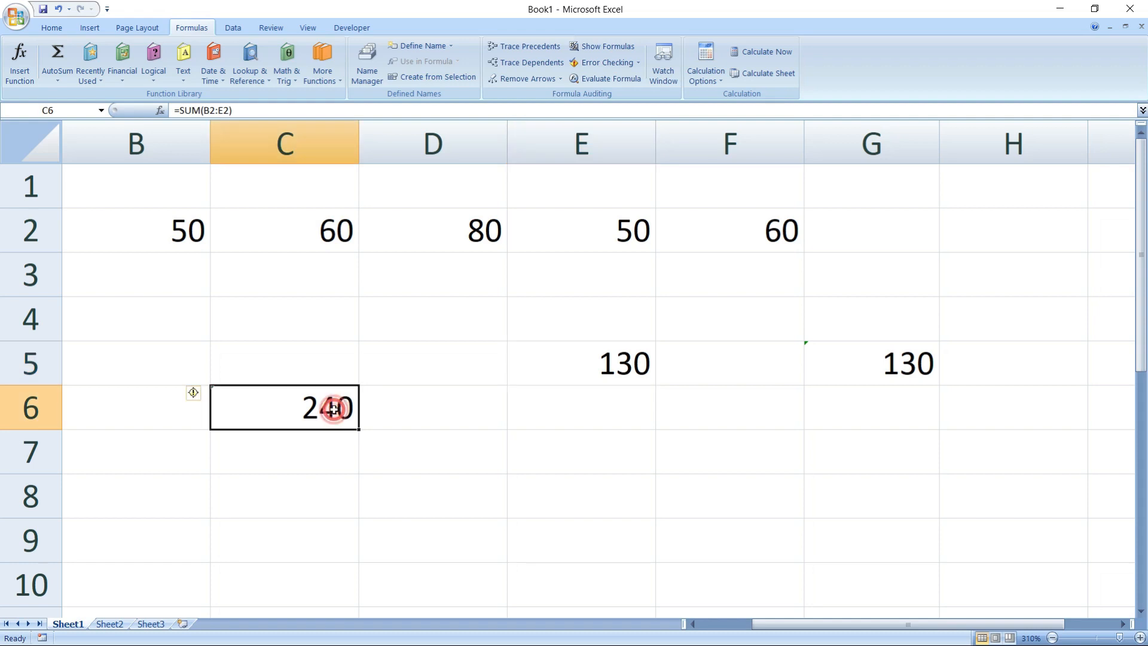
pyautogui.click(619, 80)
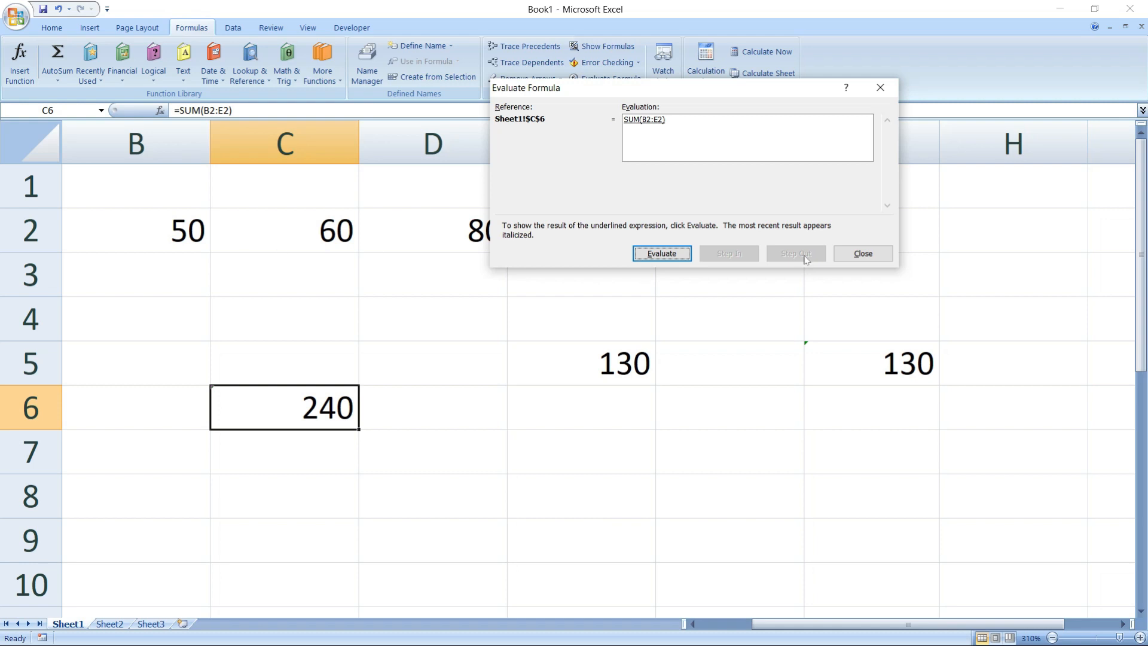
pyautogui.click(667, 256)
pyautogui.click(880, 89)
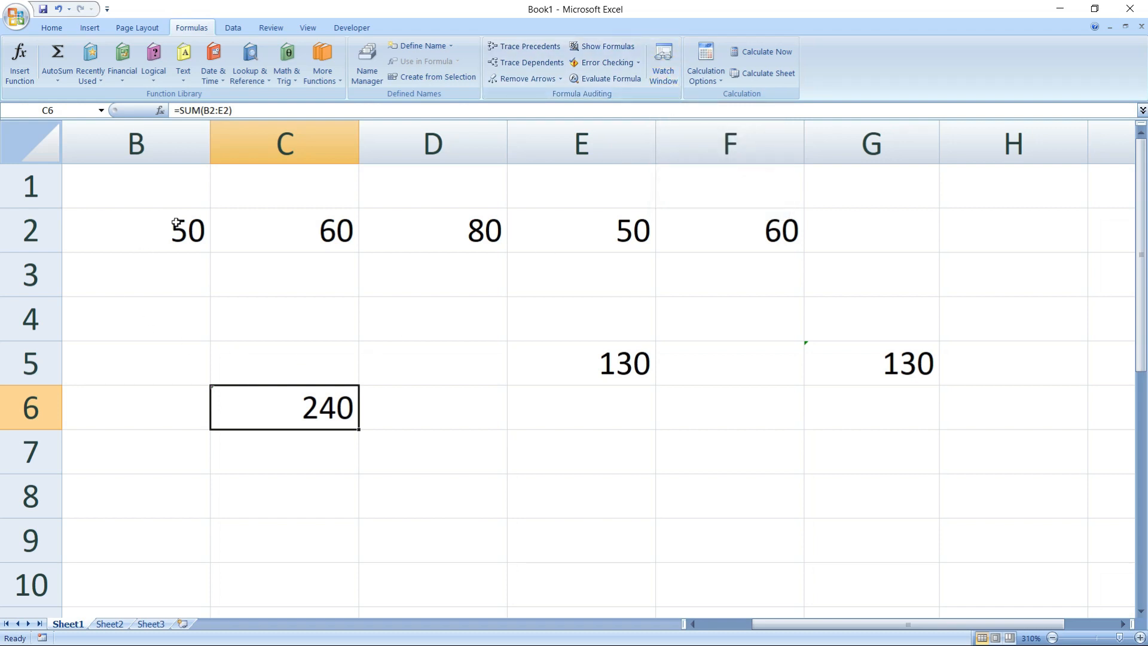
pyautogui.moveTo(176, 223); pyautogui.dragTo(841, 456)
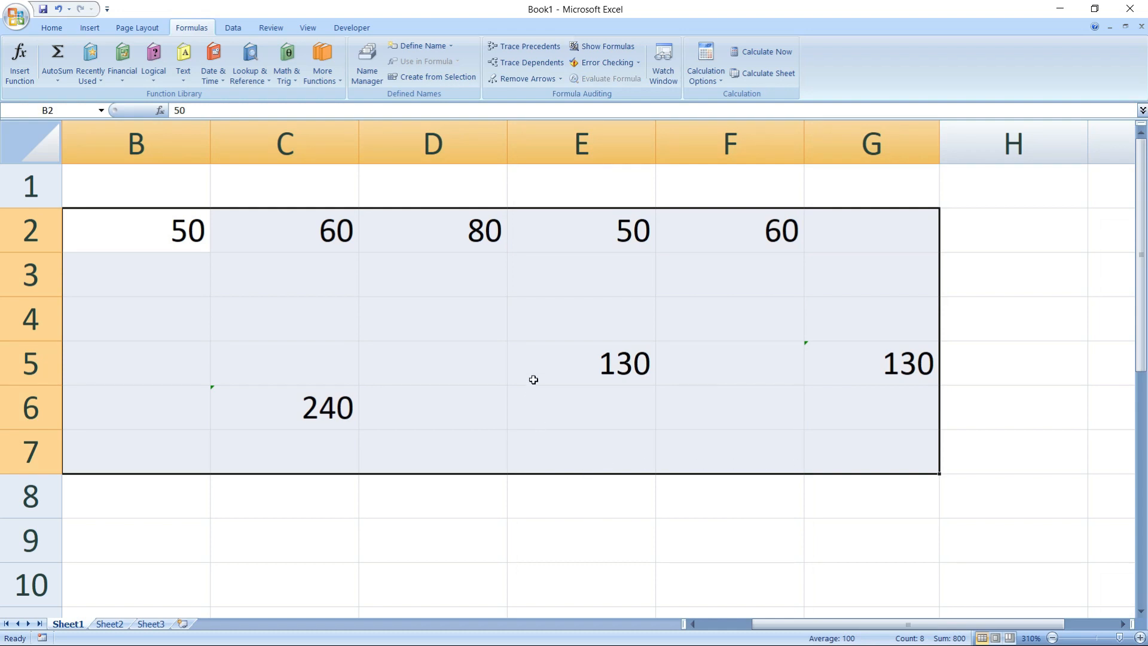
pyautogui.click(598, 492)
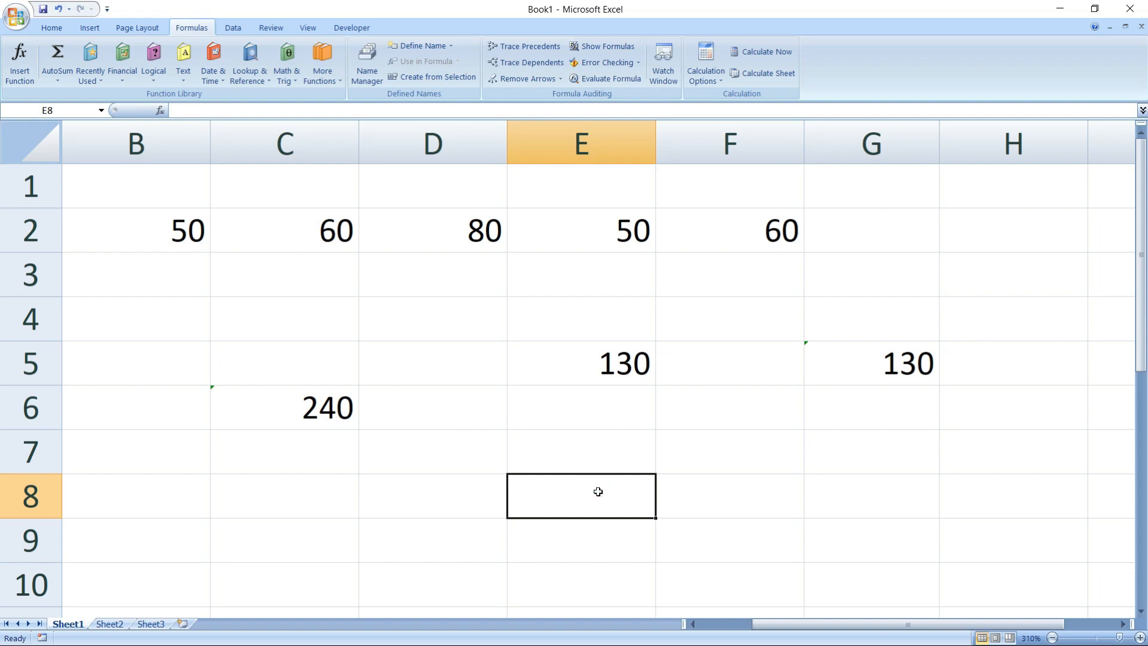
# - Open the Watch Window and delete the existing watches on C2, D2, E2 and F2
pyautogui.click(665, 72)
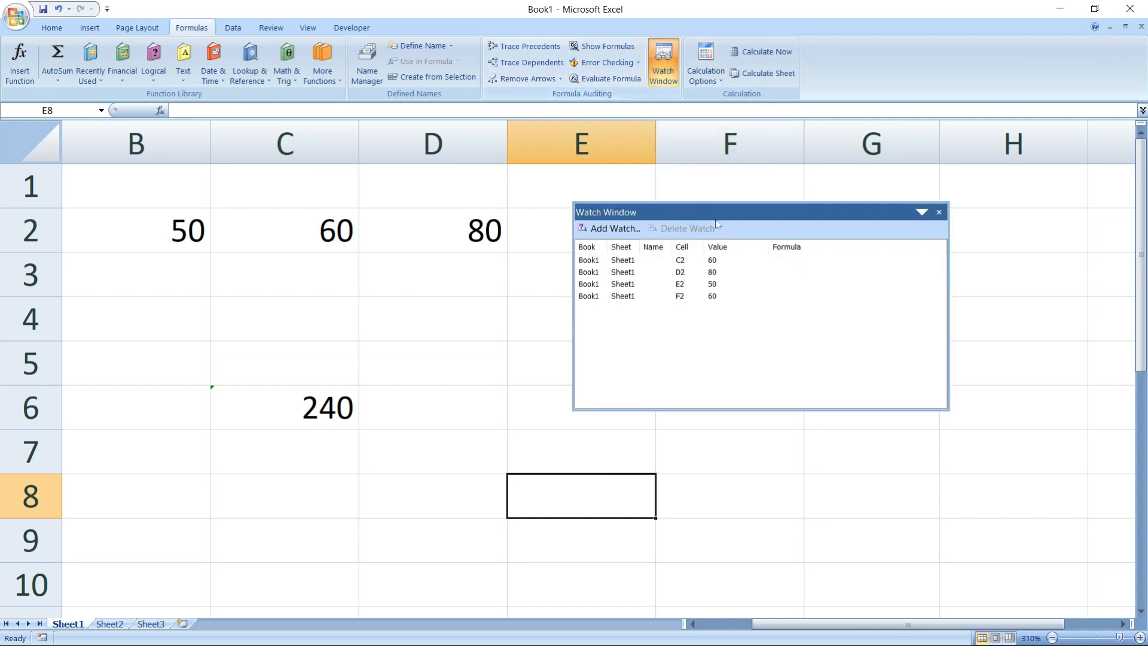
pyautogui.moveTo(721, 214); pyautogui.dragTo(740, 203)
pyautogui.moveTo(741, 203); pyautogui.dragTo(758, 181)
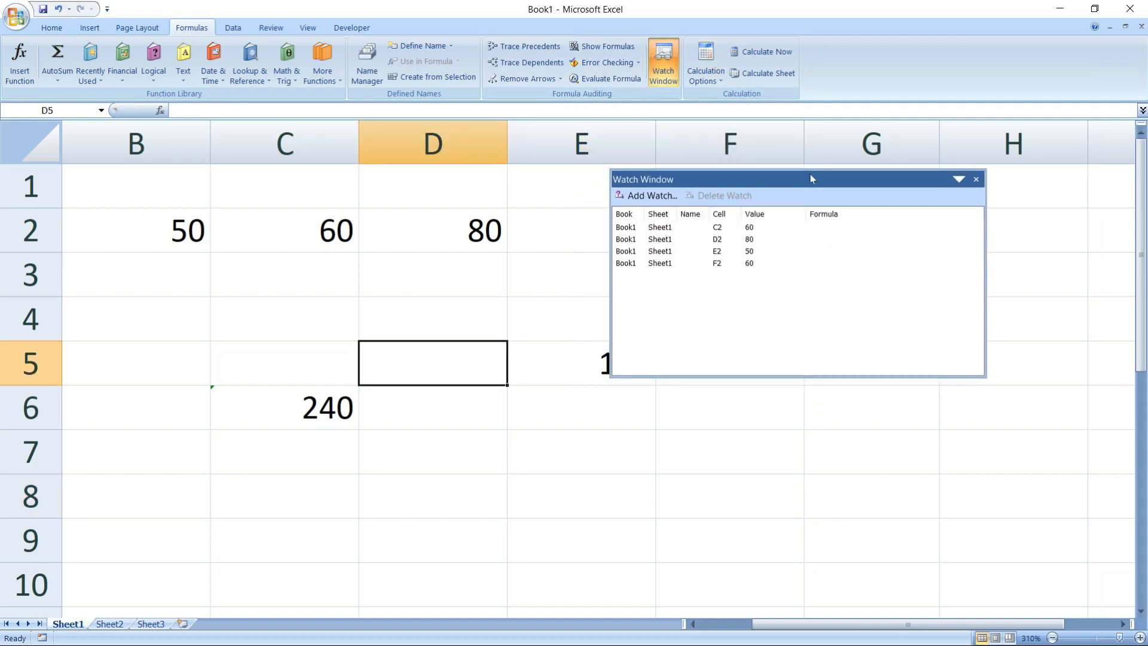
pyautogui.click(658, 229)
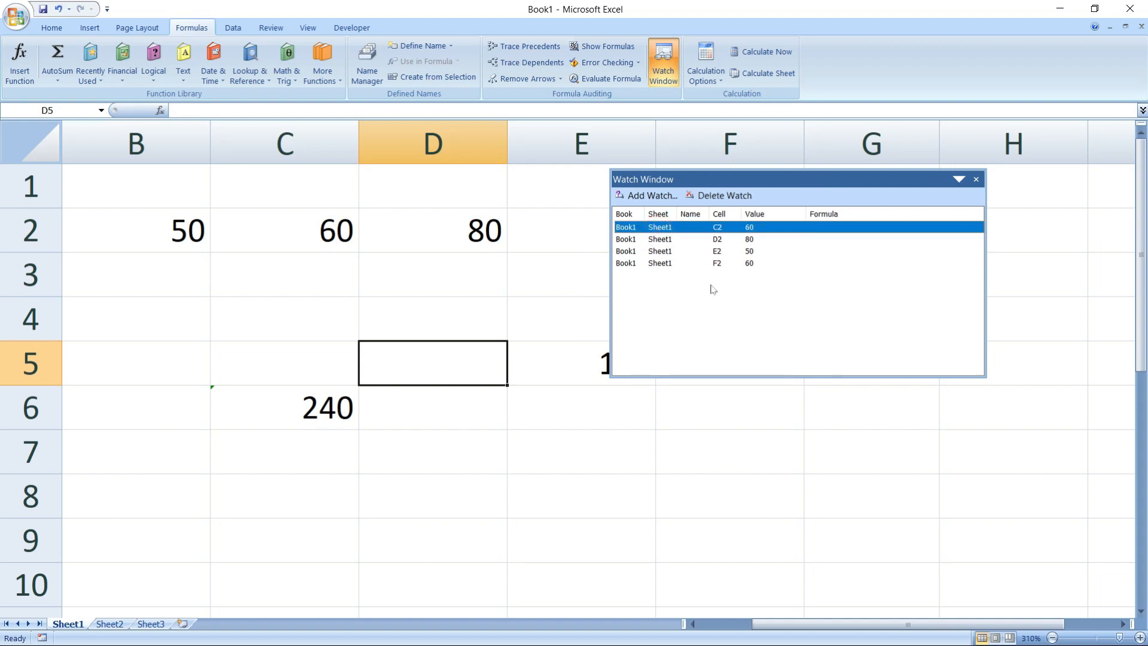
pyautogui.moveTo(758, 296); pyautogui.dragTo(647, 217)
pyautogui.click(736, 195)
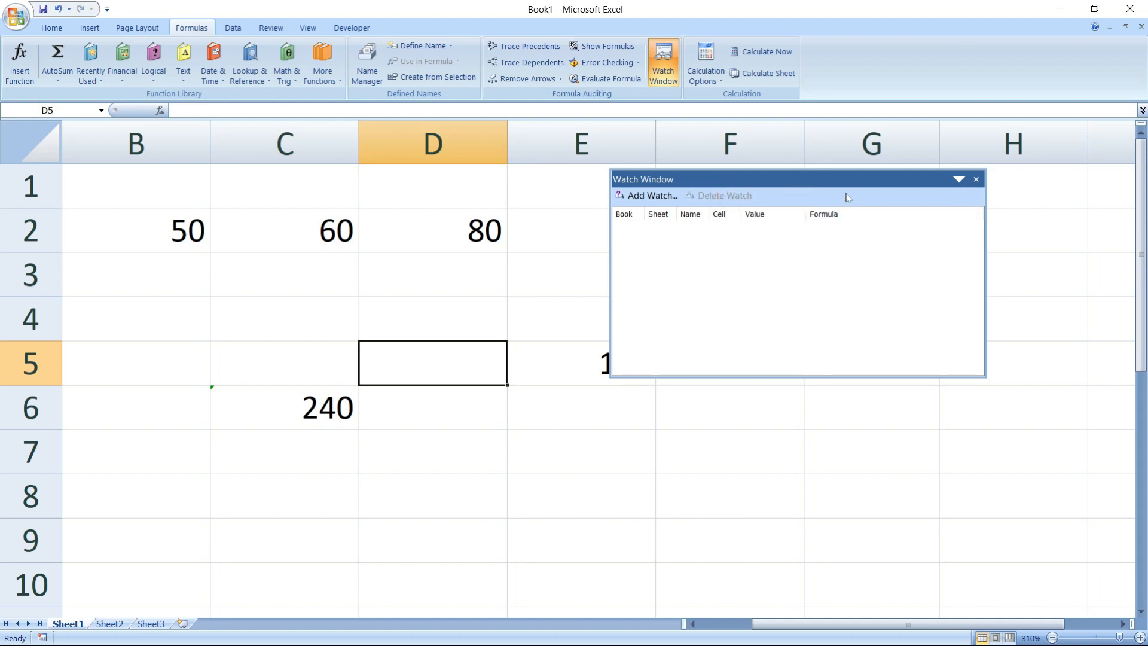
# - Select the range B2:G6 on Sheet1 and add watches for all of its cells
pyautogui.moveTo(854, 180); pyautogui.dragTo(966, 309)
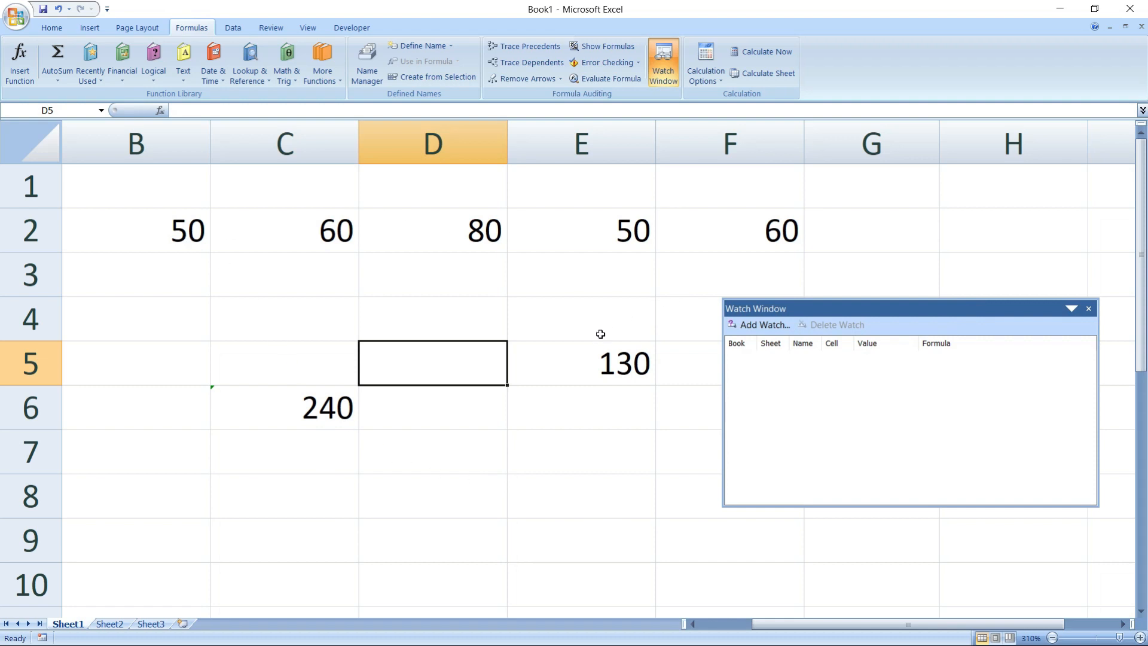
pyautogui.moveTo(197, 213); pyautogui.dragTo(860, 402)
pyautogui.moveTo(905, 441); pyautogui.dragTo(712, 187)
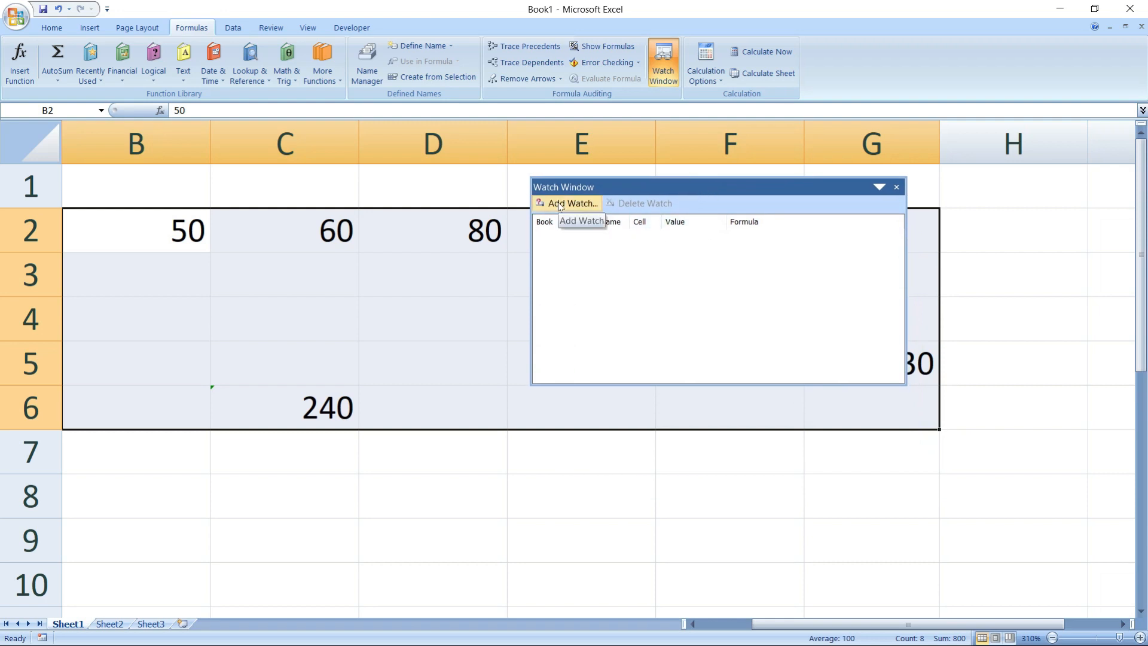
pyautogui.click(559, 204)
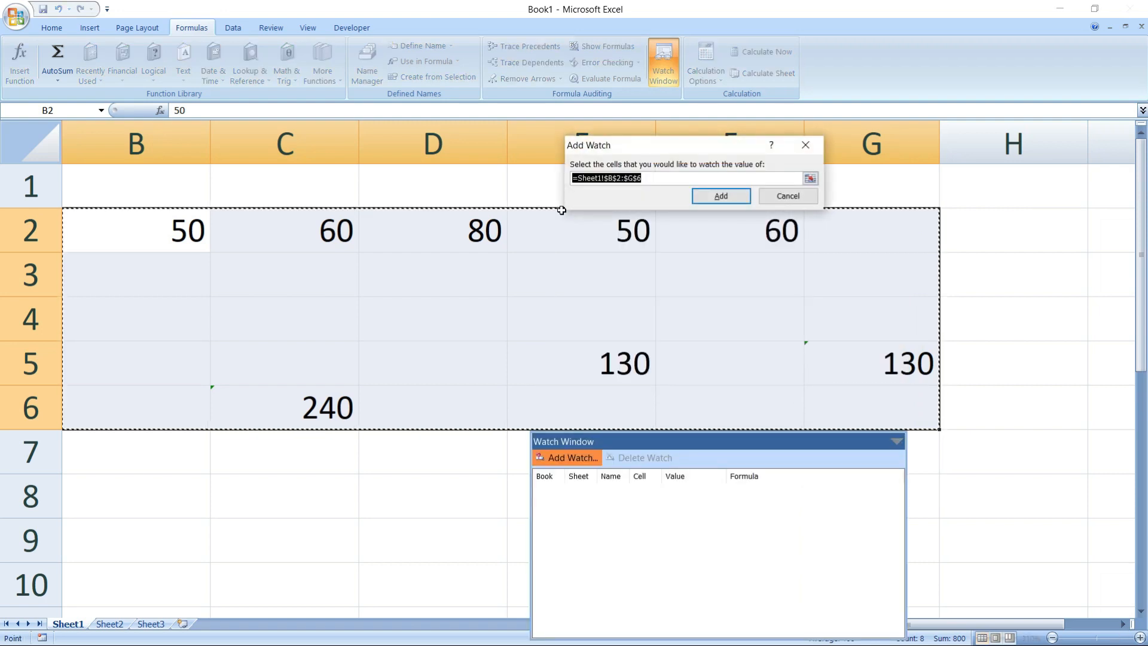
pyautogui.click(722, 196)
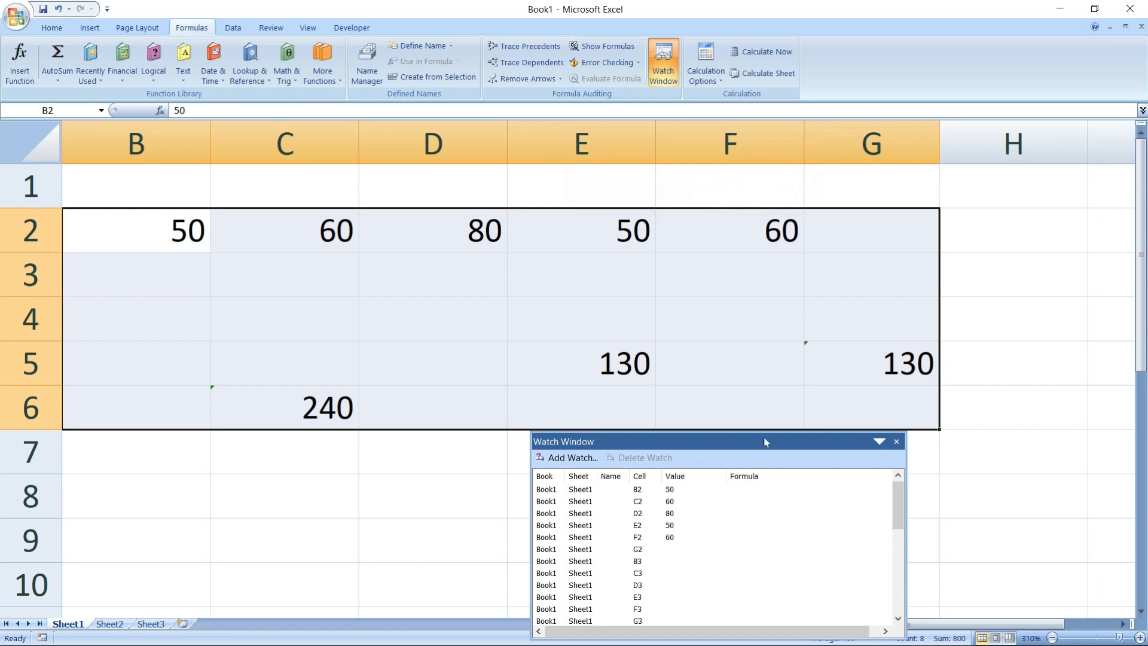
# - Look through the watched cells' values and formulas in the Watch Window, and deselect the range by selecting D7
pyautogui.moveTo(767, 448); pyautogui.dragTo(776, 231)
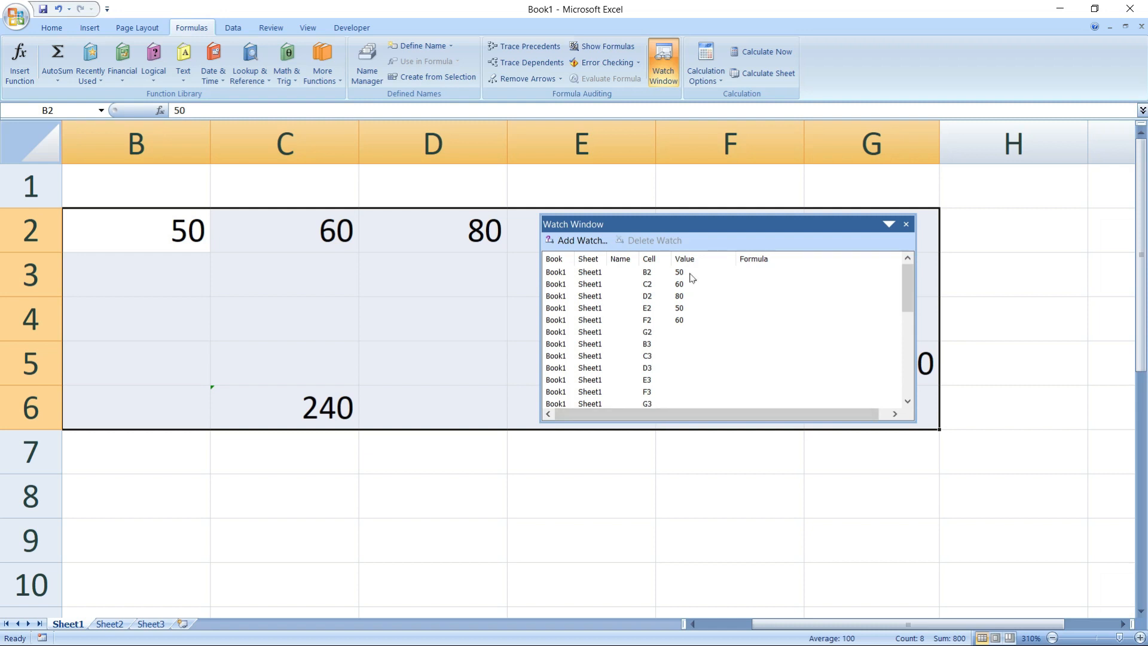
pyautogui.scroll(-6, 691, 278)
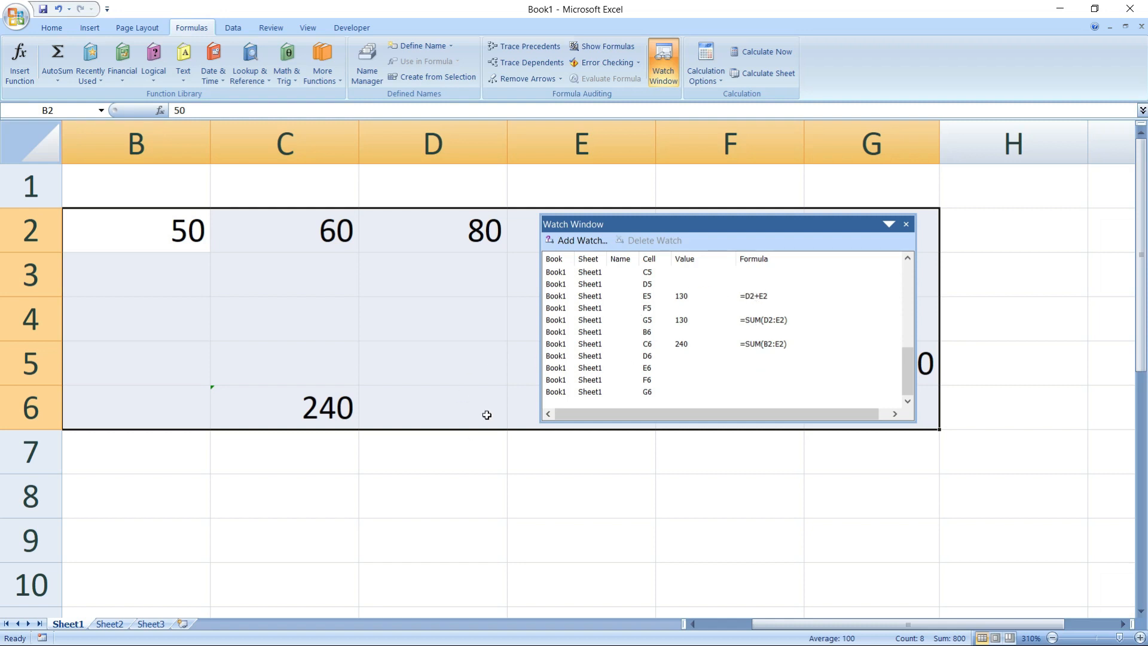
pyautogui.click(453, 471)
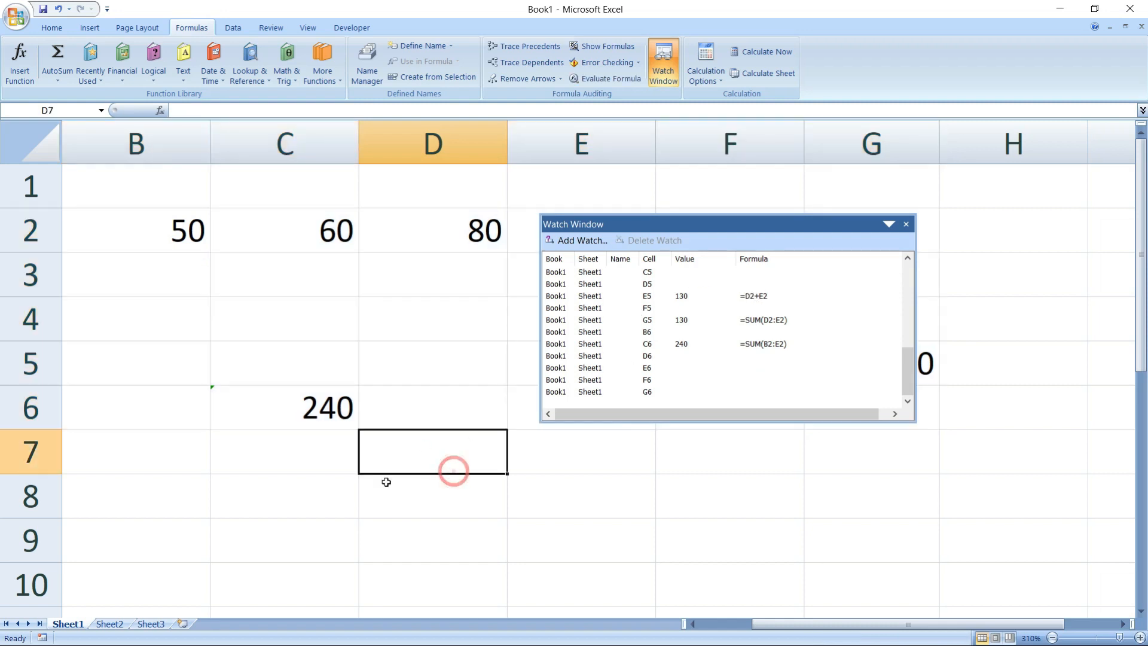
# - Switch to Sheet2 and on to Sheet3, and review the Sheet1 watches from there up to the start of the list
pyautogui.click(106, 625)
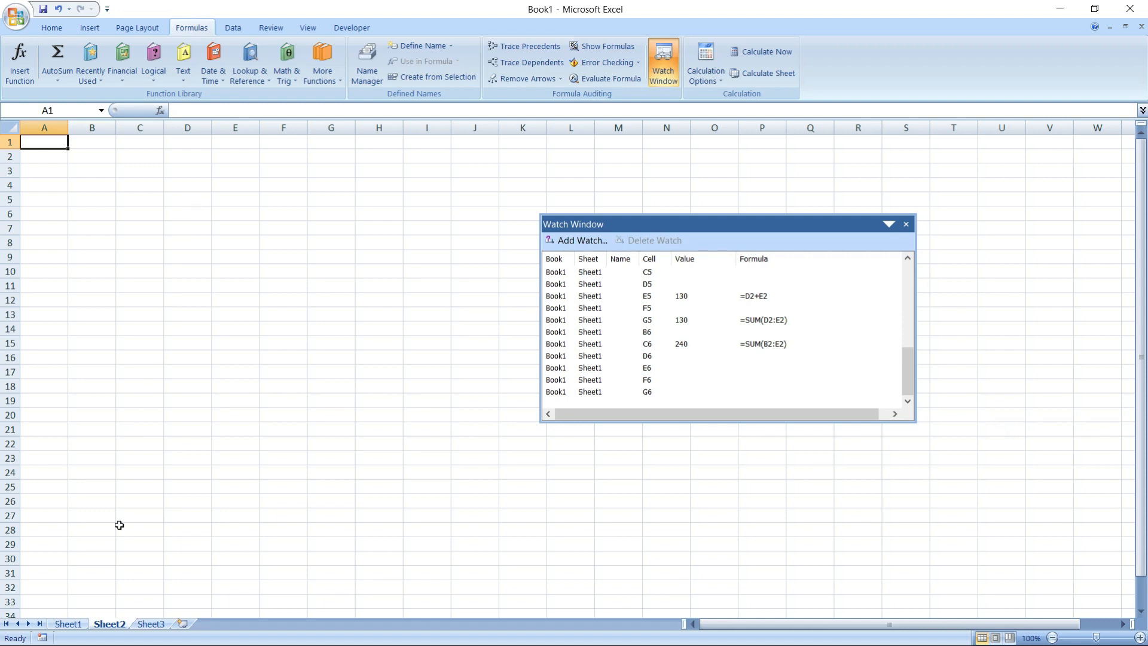
pyautogui.click(149, 624)
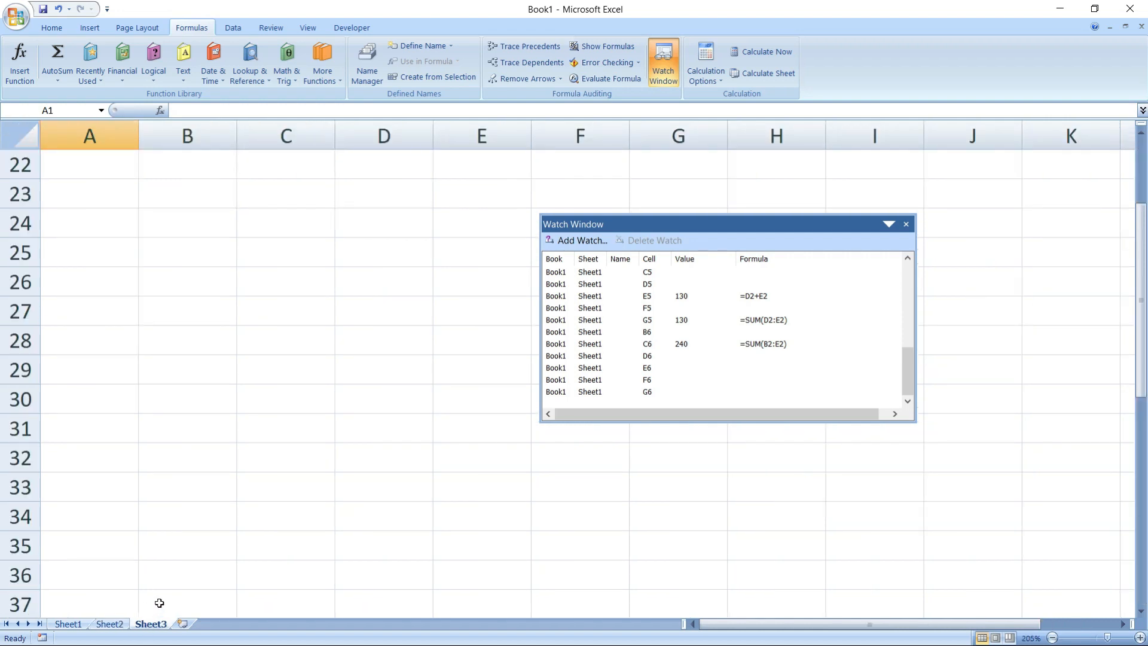
pyautogui.moveTo(663, 226); pyautogui.dragTo(582, 216)
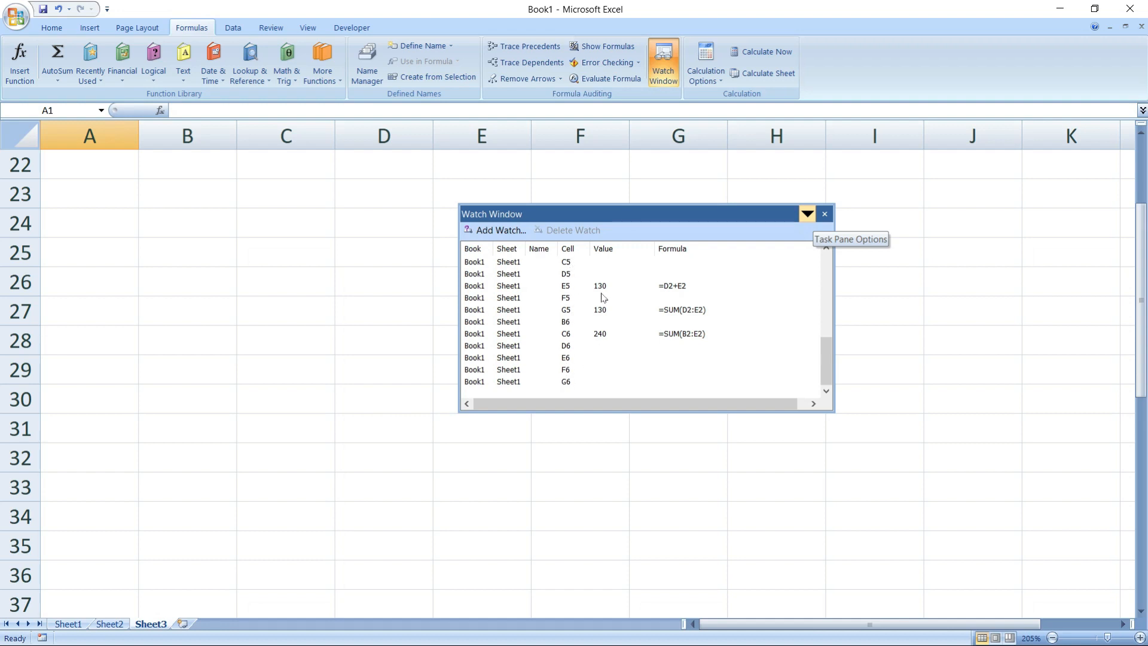
pyautogui.scroll(6, 603, 297)
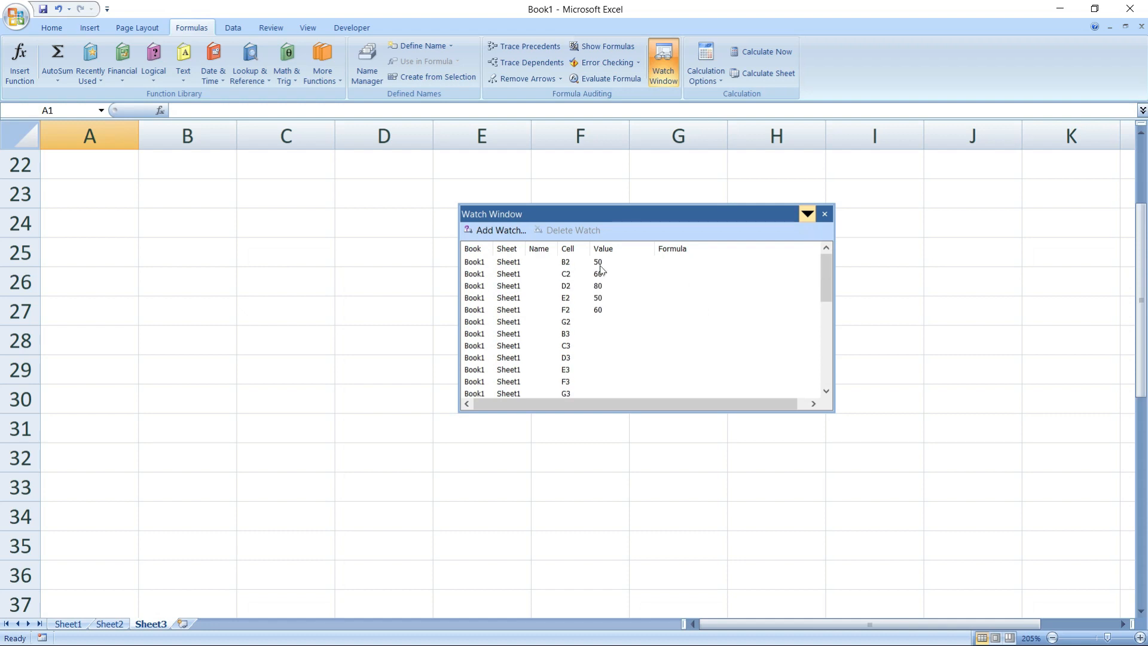